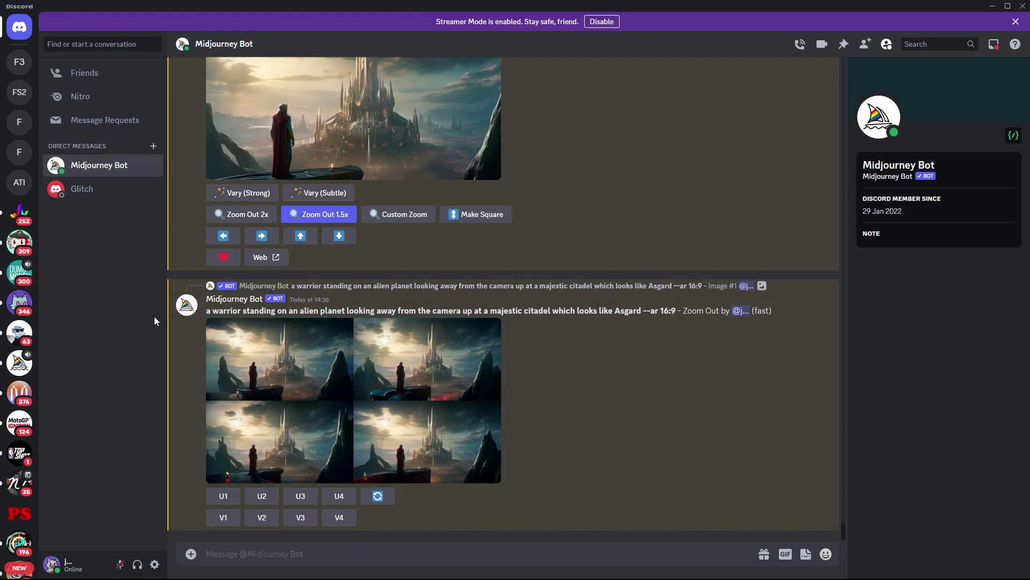
Generate a 16:9 Midjourney image with /imagine prompt 'a warriro standing below a citadel'.
type("/i")
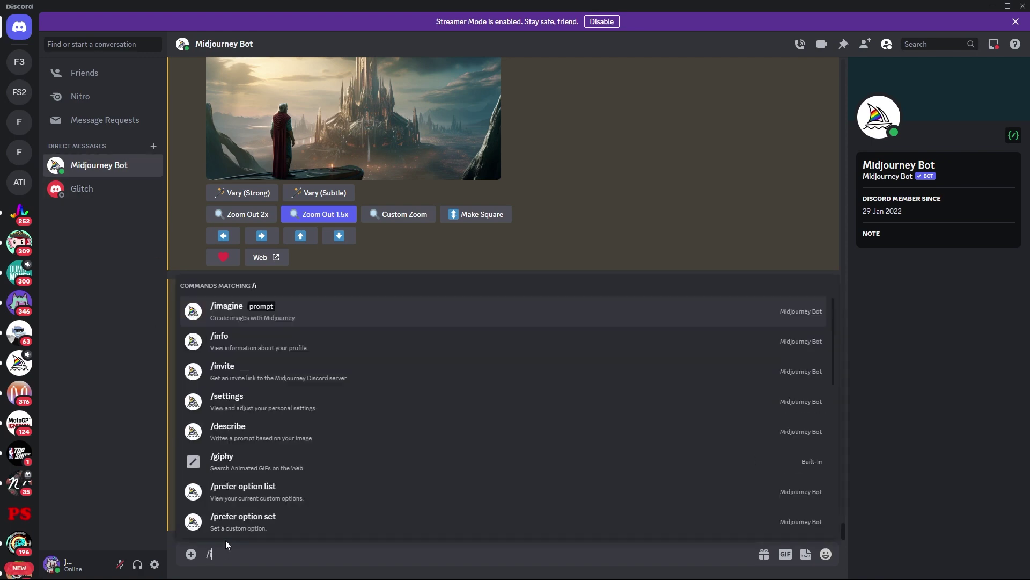
left_click(333, 310)
type("a warriro s")
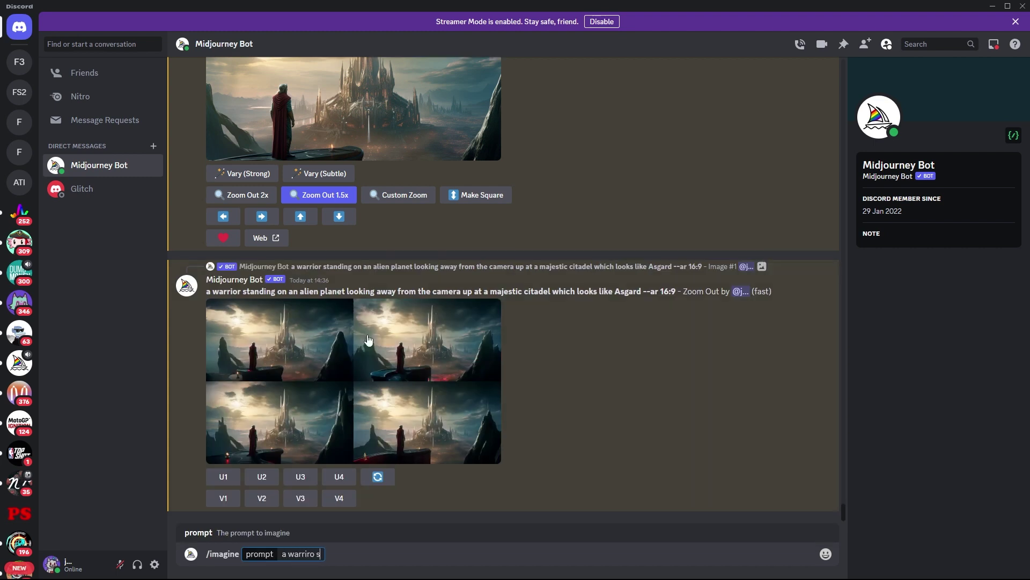
type("tanding below a cit")
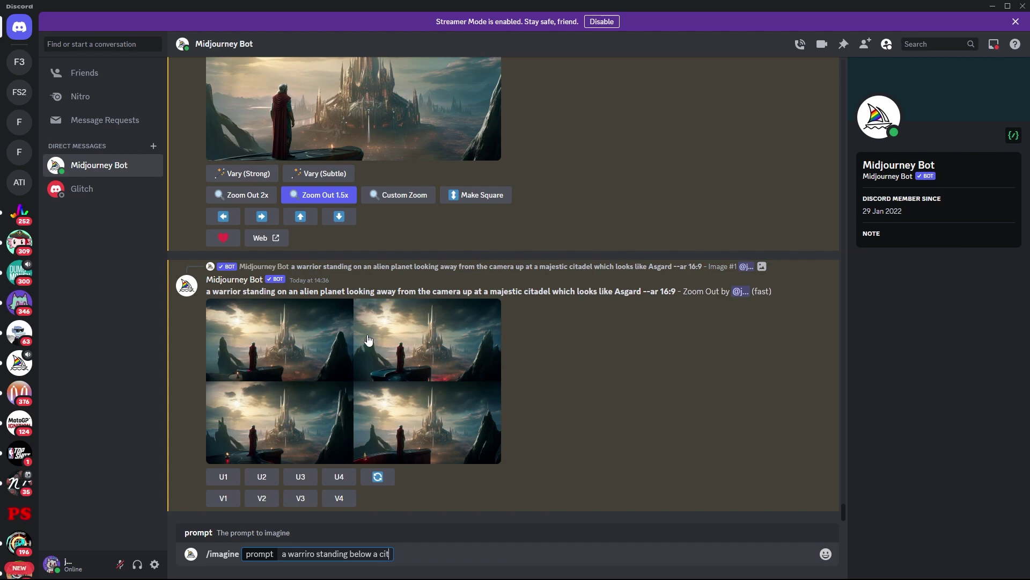
type("adel --ar 16:9")
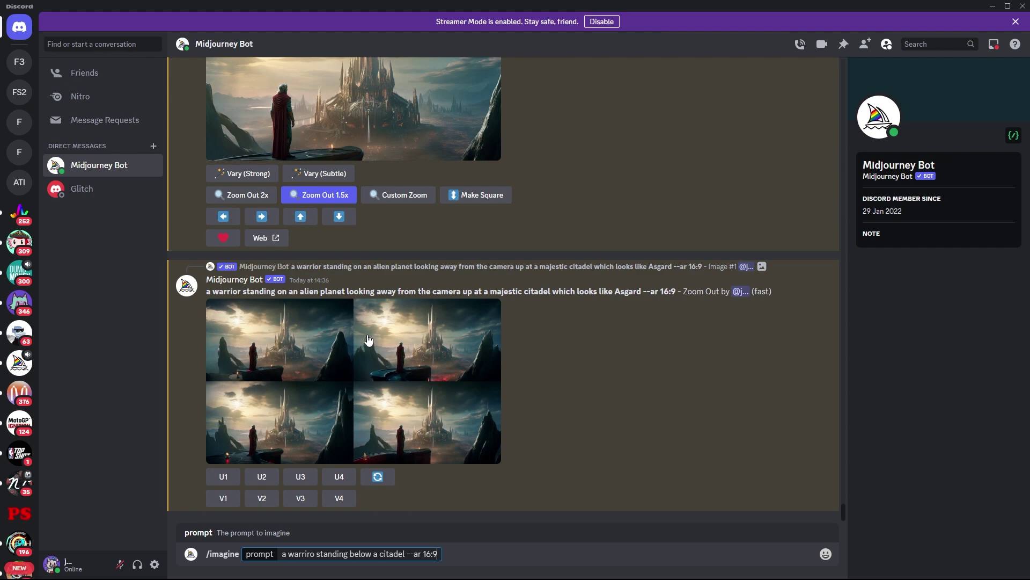
key("Return")
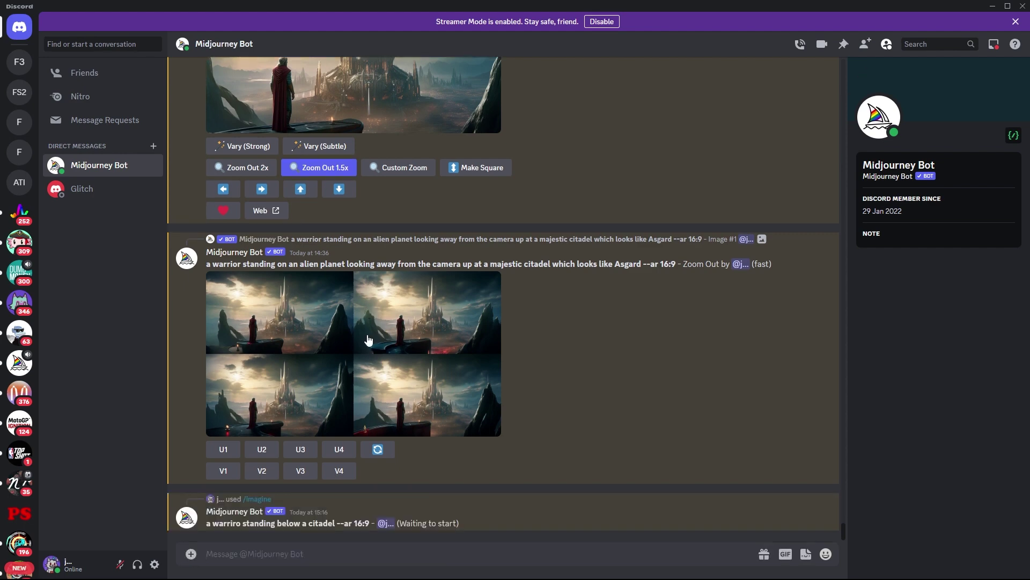
Save the upscaled warrior-and-citadel image to disk.
scroll(537, 289, "up", 3)
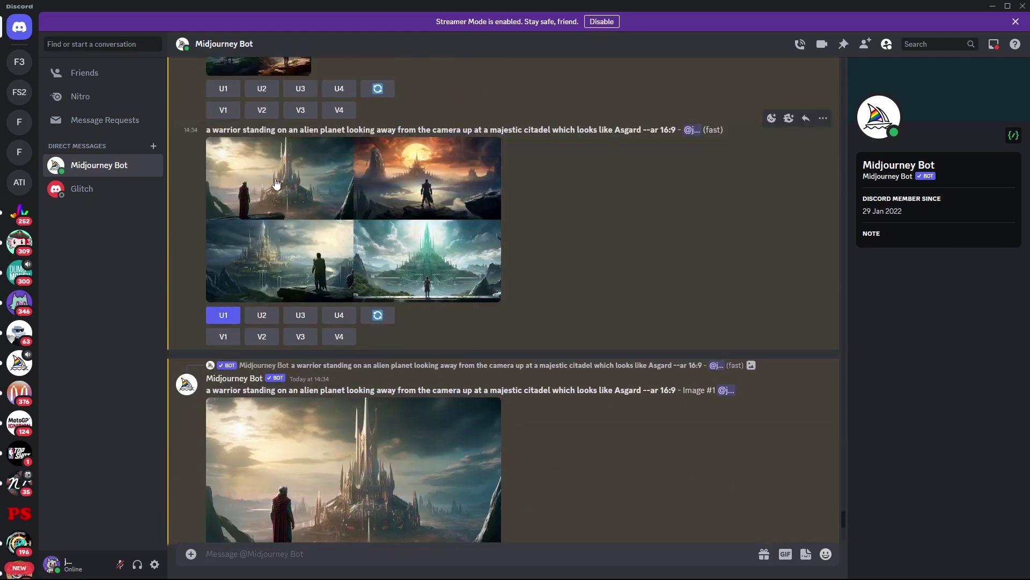
scroll(341, 400, "down", 3)
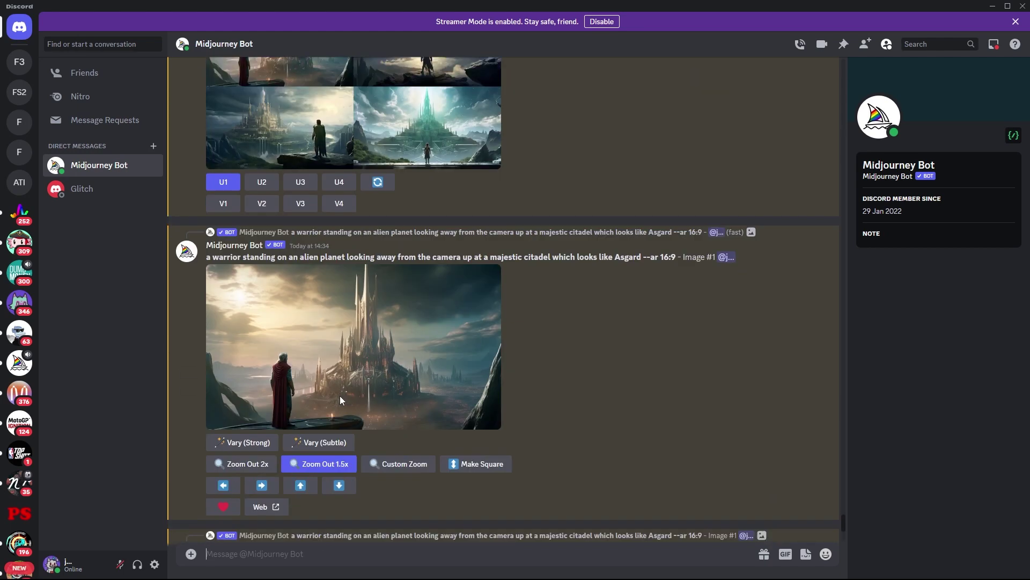
right_click(363, 392)
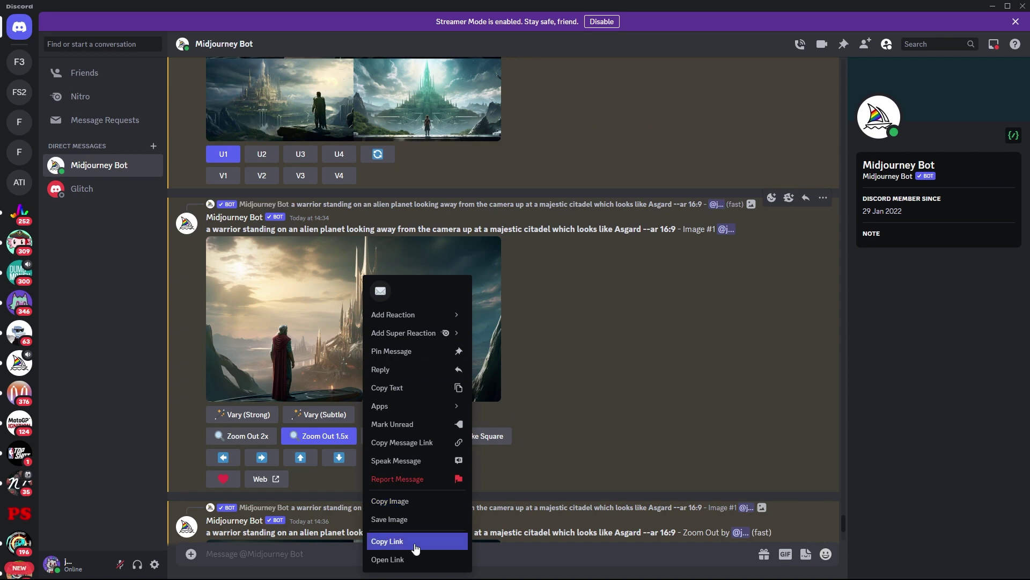
left_click(586, 411)
scroll(586, 410, "down", 6)
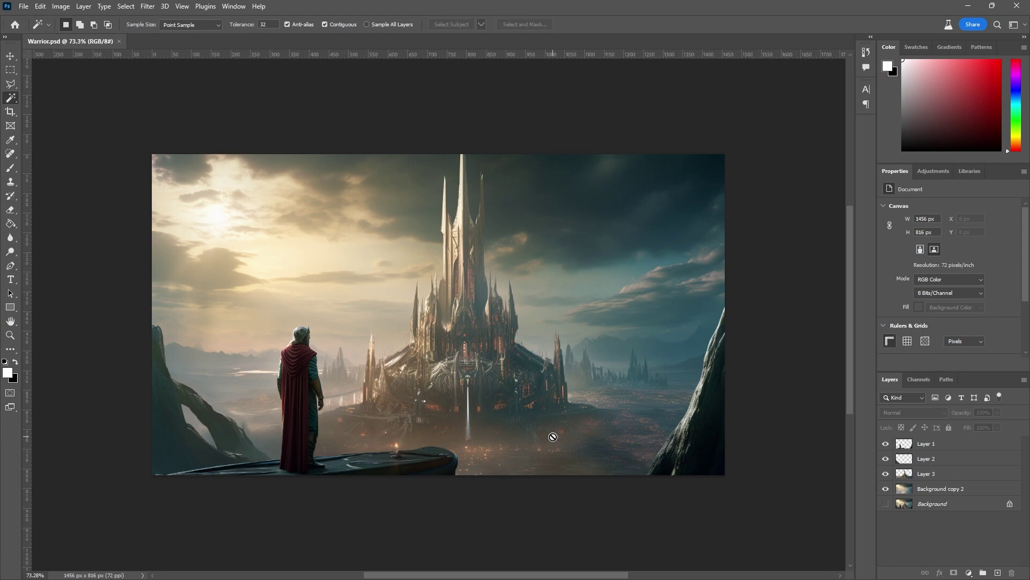
left_click_drag(886, 490, 886, 443)
left_click(886, 504)
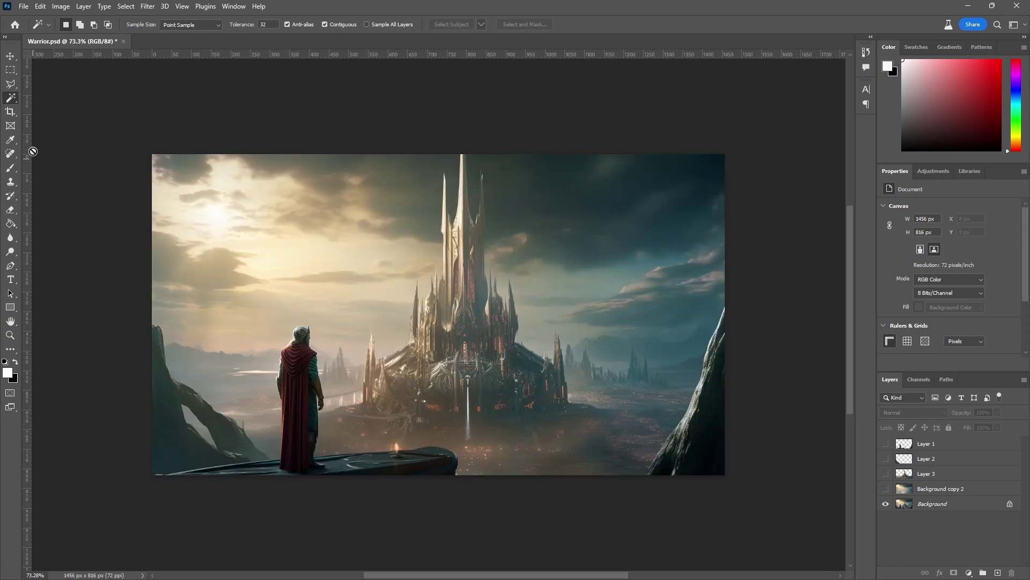
right_click(7, 95)
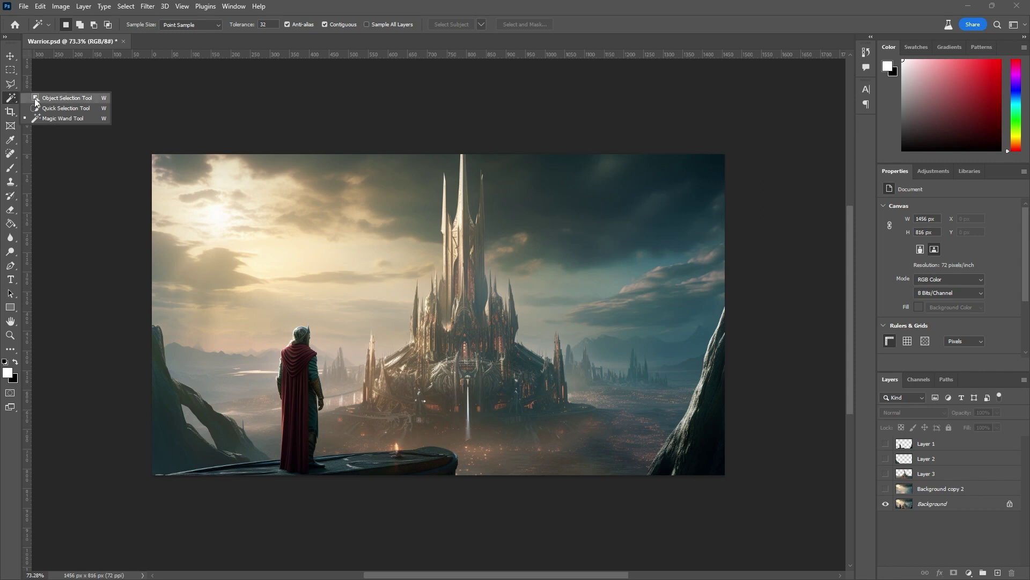
left_click(10, 85)
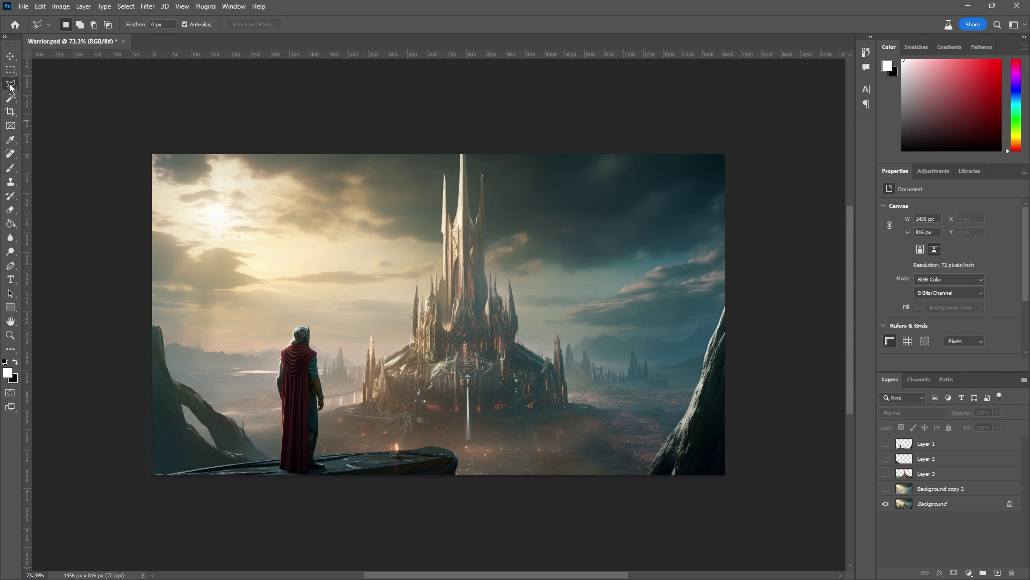
right_click(9, 87)
key("w")
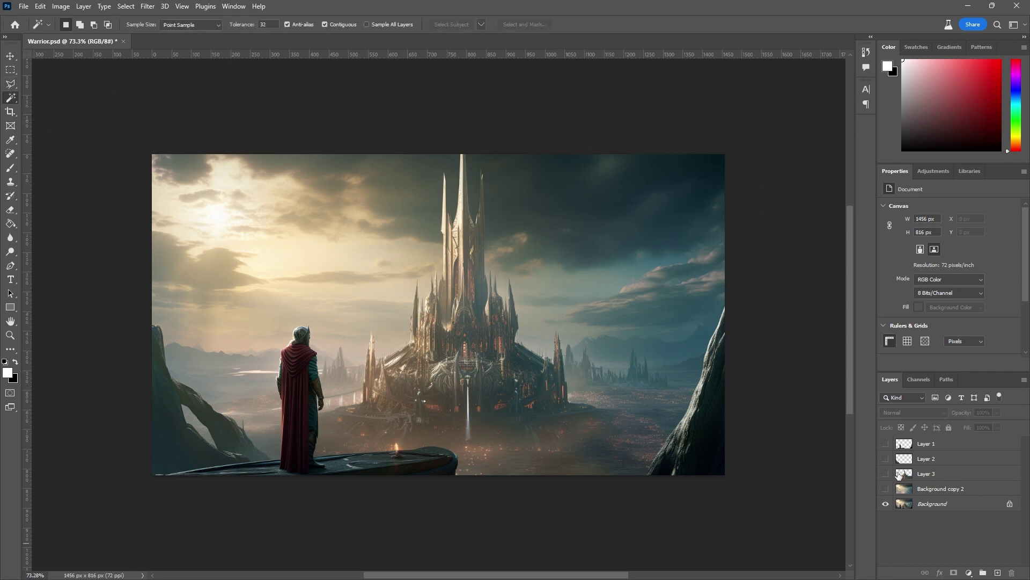
left_click_drag(886, 489, 886, 442)
left_click_drag(886, 490, 886, 444)
left_click(886, 443)
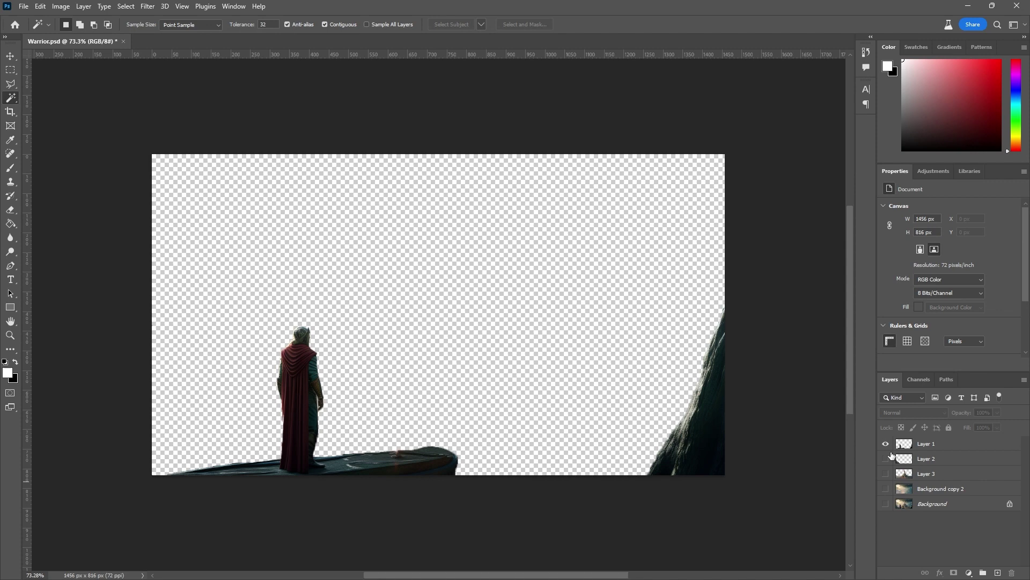
left_click(886, 459)
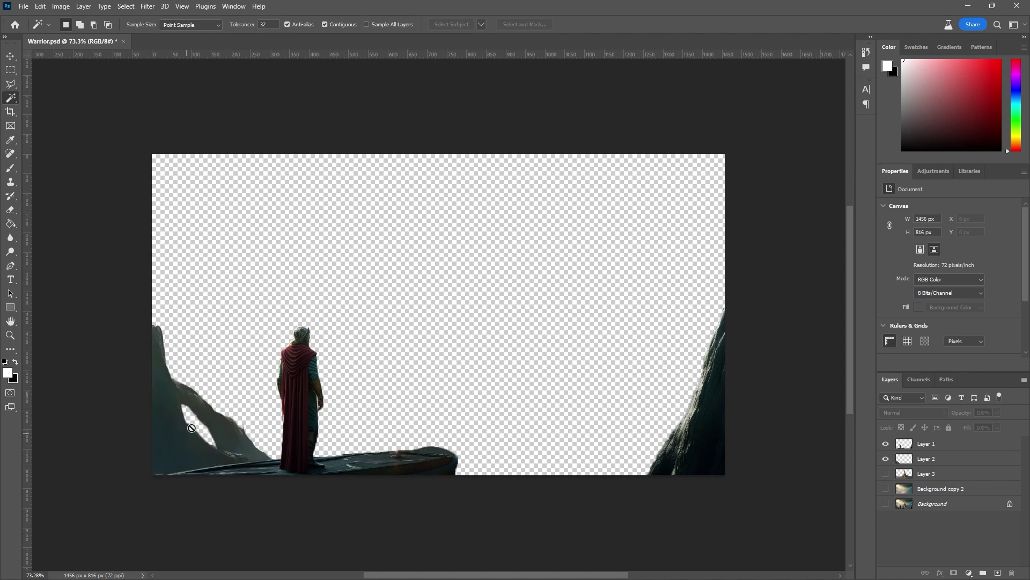
left_click(886, 474)
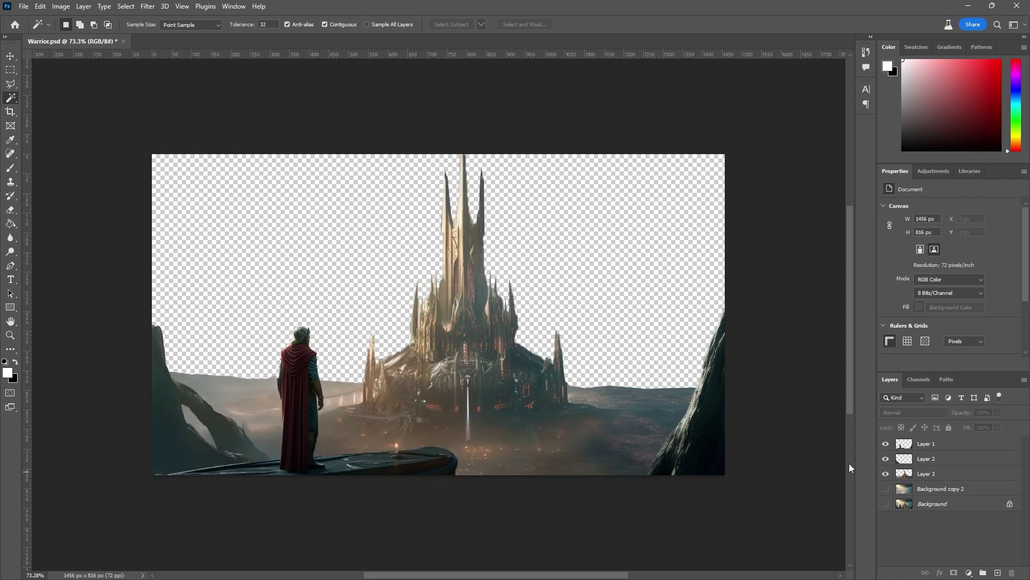
left_click(886, 489)
left_click(886, 489)
left_click(886, 489)
left_click(886, 488)
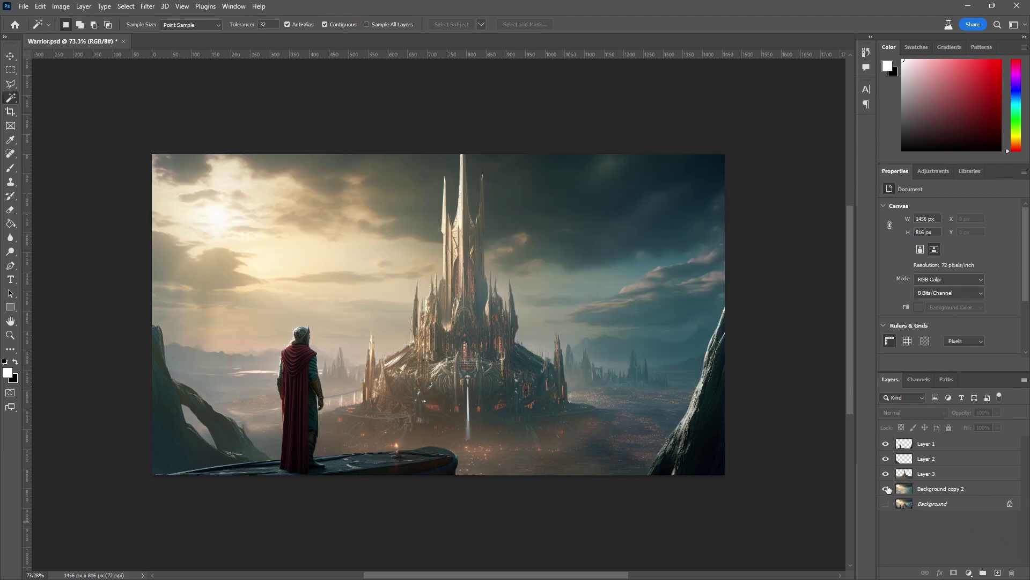
Hide the castle and rock arch layers, show the Background and target it.
left_click(886, 473)
left_click(886, 458)
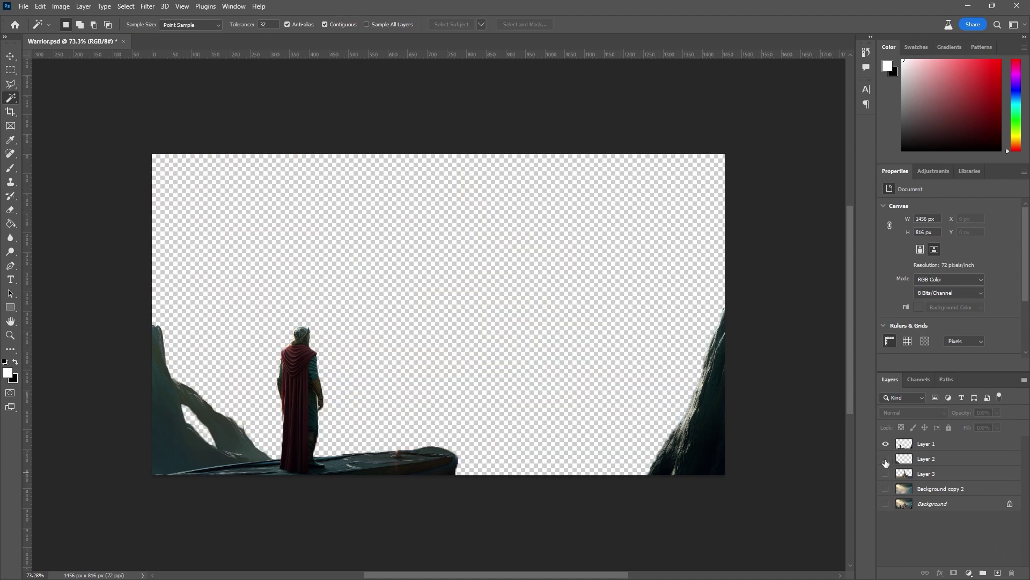
left_click(886, 503)
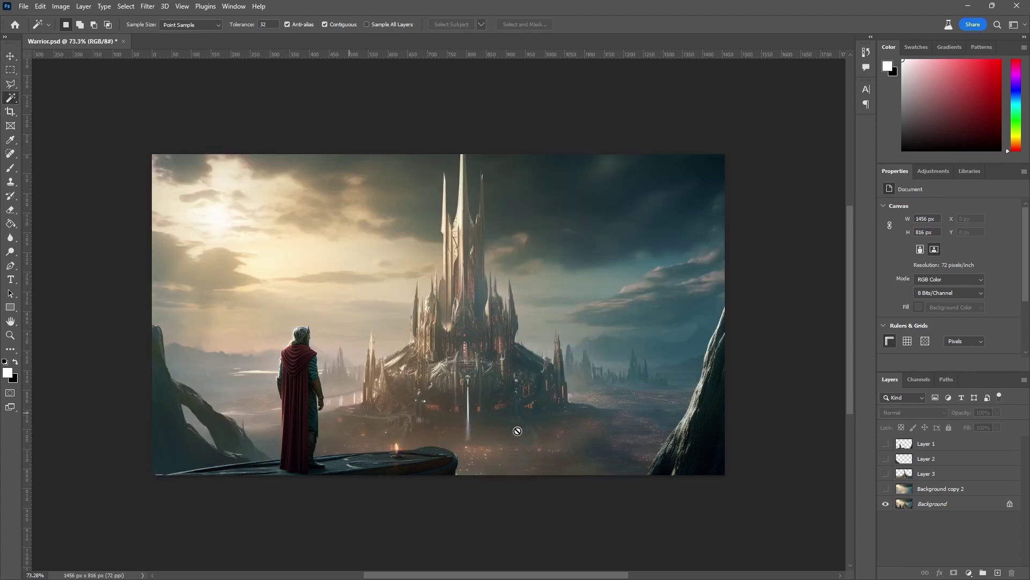
left_click(933, 503)
Select the warrior's body, head, shoulders and rock platform, and copy them to a new layer.
left_click(300, 370)
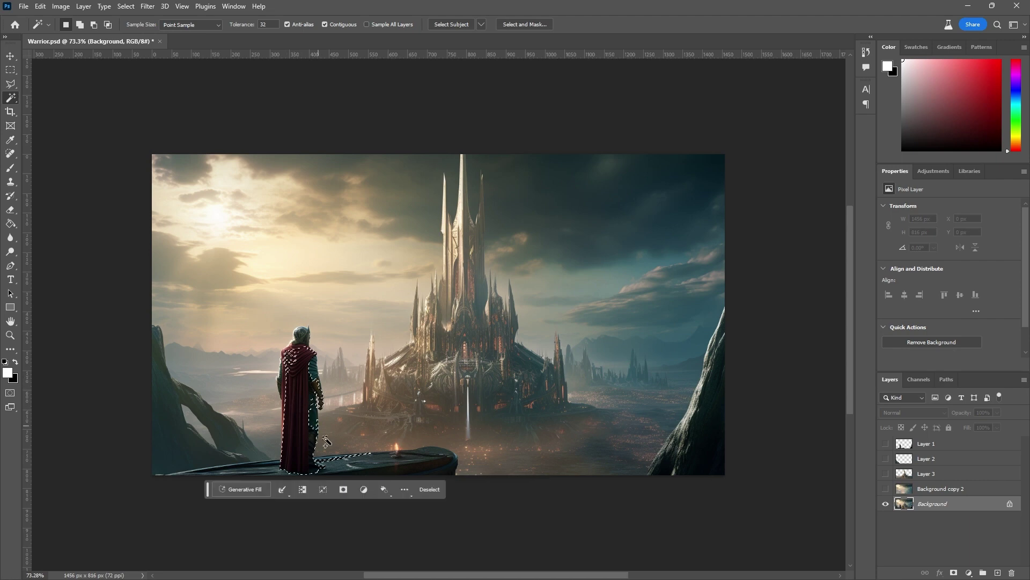
left_click(381, 465, "shift")
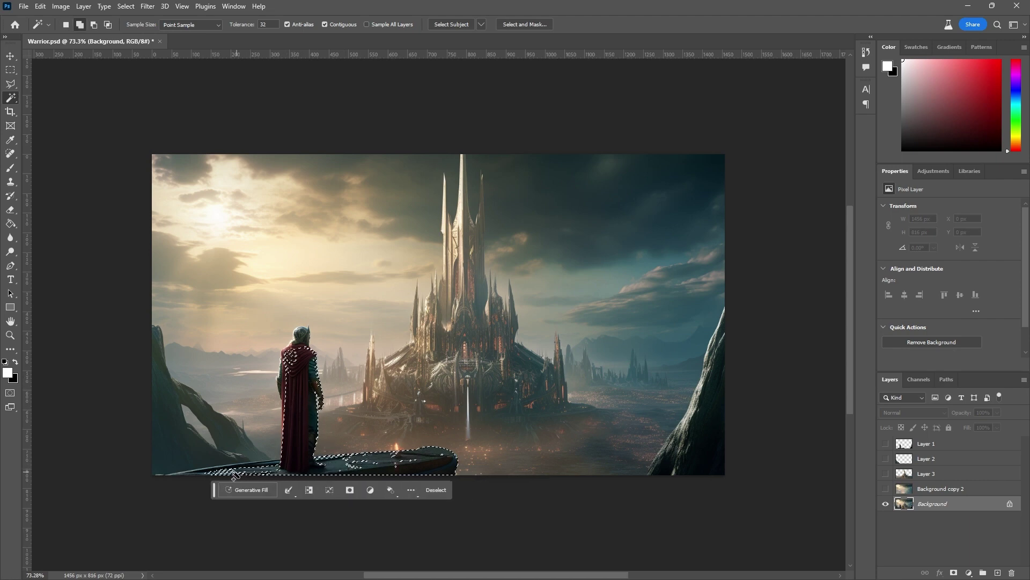
left_click(267, 472, "shift")
left_click(290, 356, "shift")
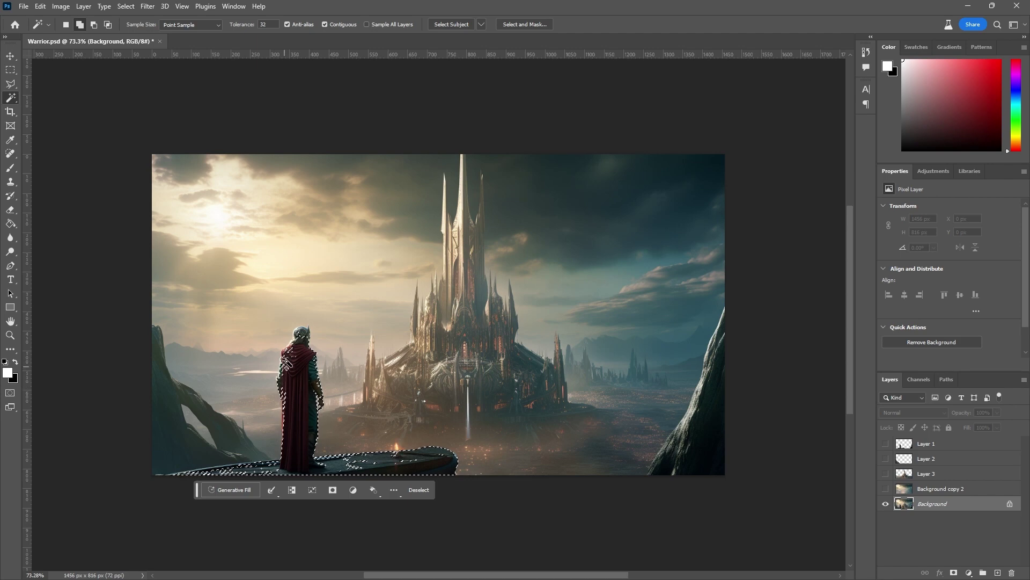
left_click(302, 336, "shift")
right_click(298, 369)
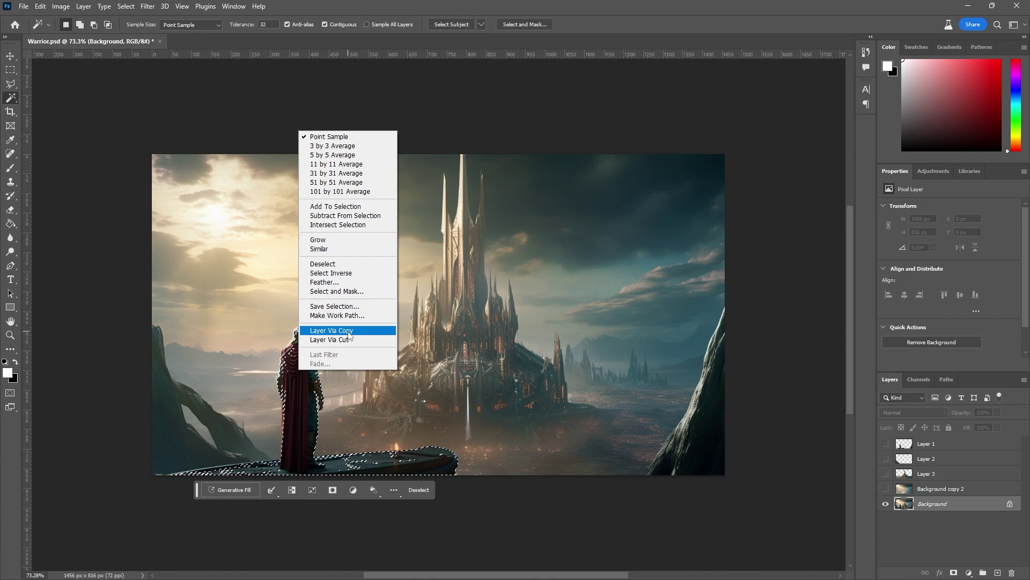
left_click(331, 331)
Move Layer 4 to the top of the stack and hide the Background to check the cutout.
left_click_drag(935, 505, 905, 460)
left_click(886, 516)
left_click(886, 445)
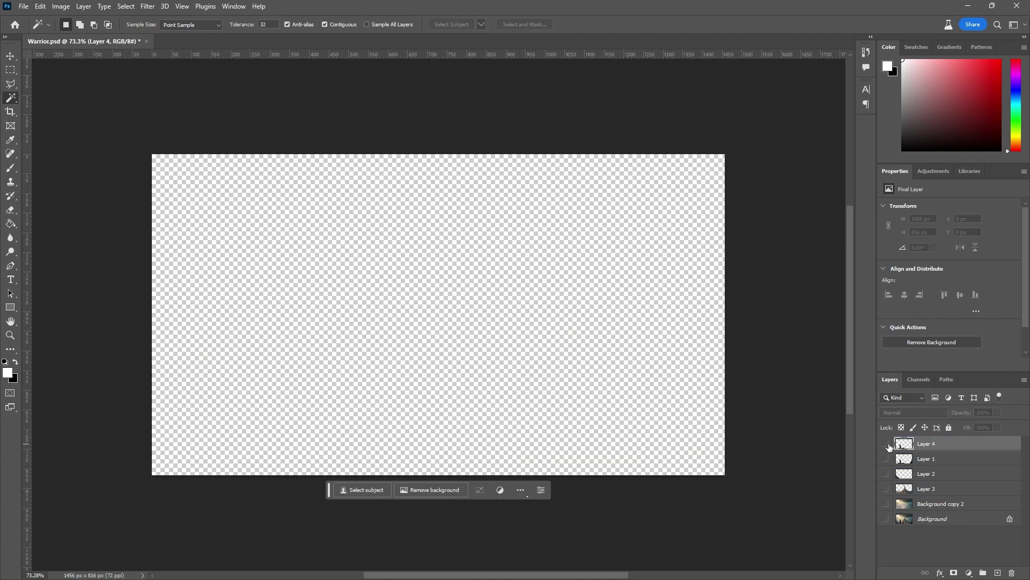
left_click(886, 444)
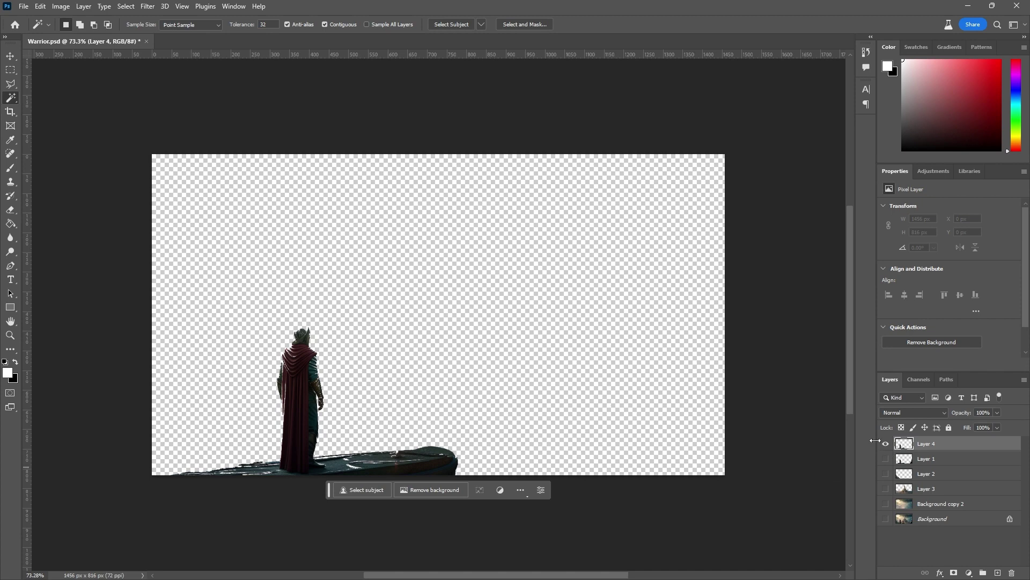
left_click(885, 443)
left_click(885, 444)
Load Layer 4's pixels as a selection and target the Background copy 2 layer.
right_click(905, 444)
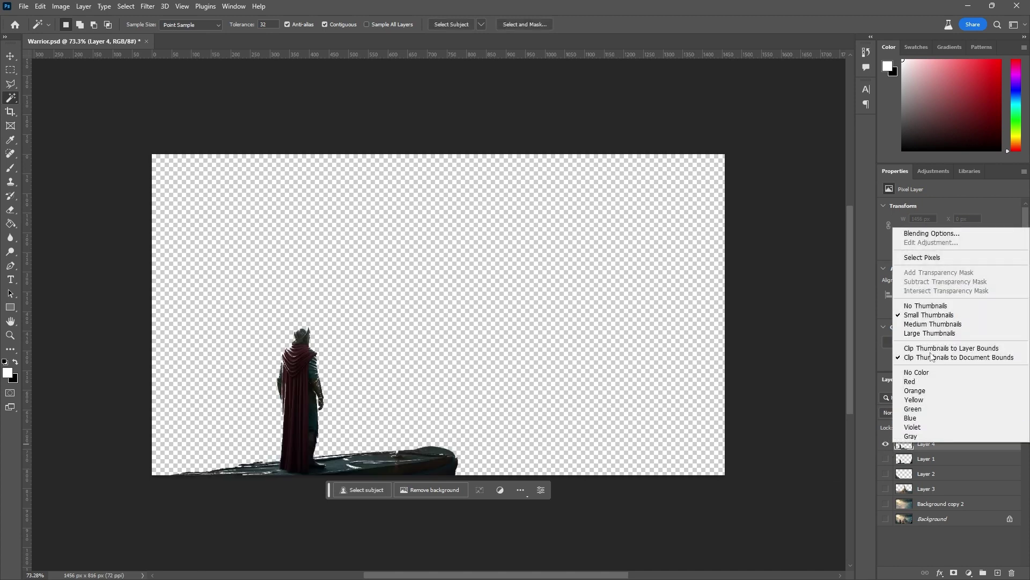
left_click(940, 262)
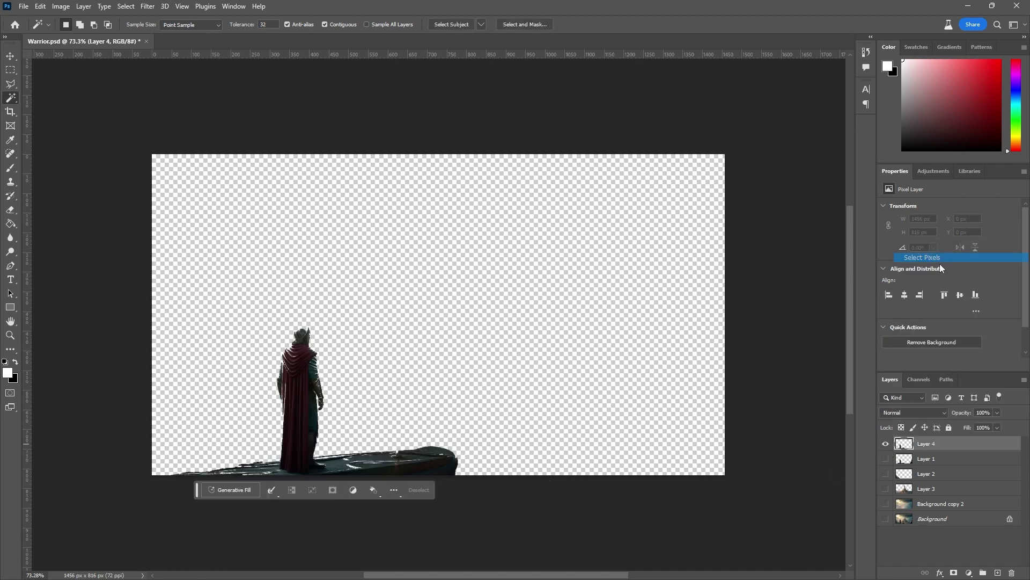
left_click(923, 504)
Show and duplicate the Background, then expand the warrior selection by 3 pixels.
left_click(885, 518)
left_click_drag(933, 519, 997, 572)
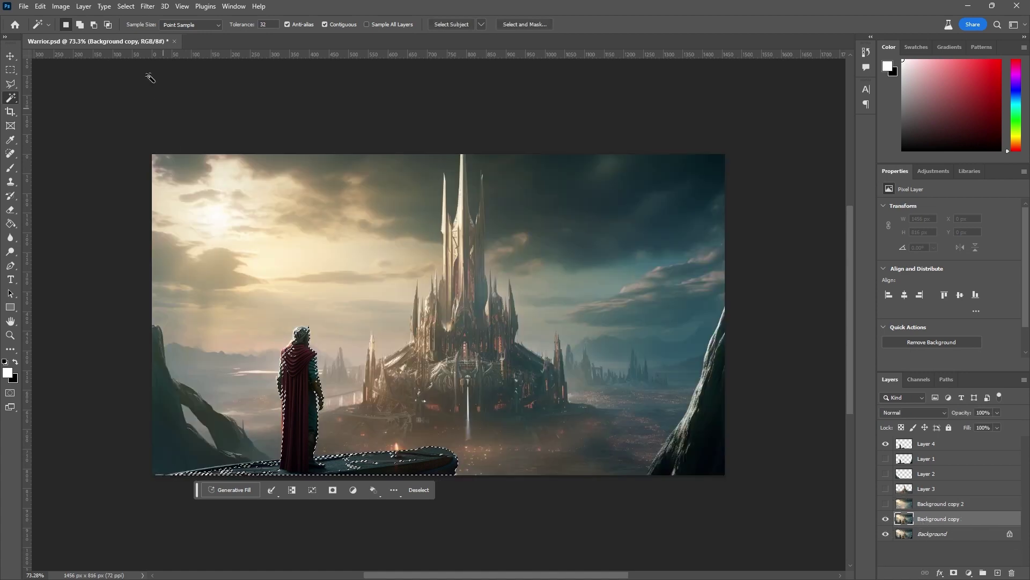
left_click(125, 7)
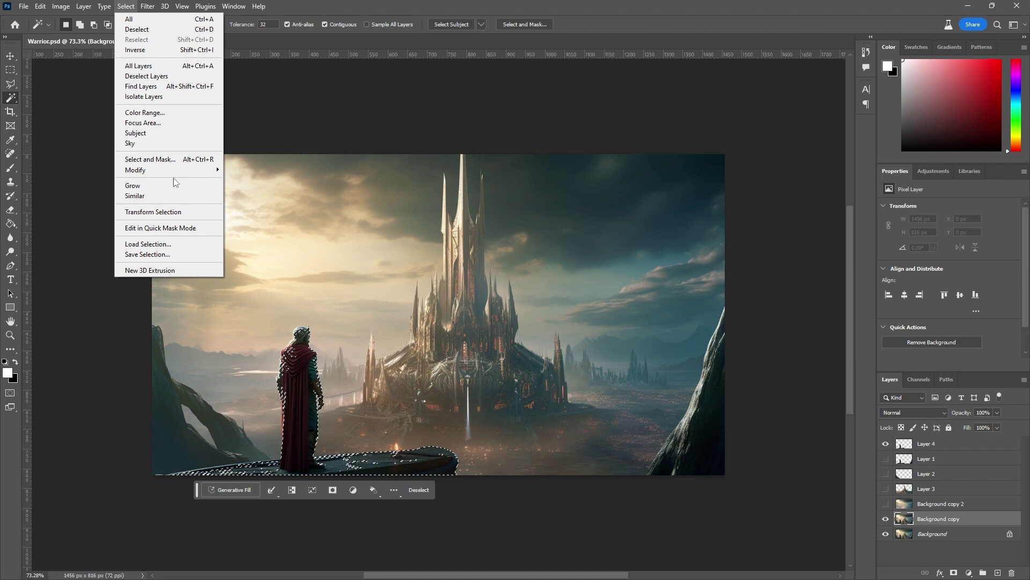
mouse_move(177, 169)
left_click(252, 190)
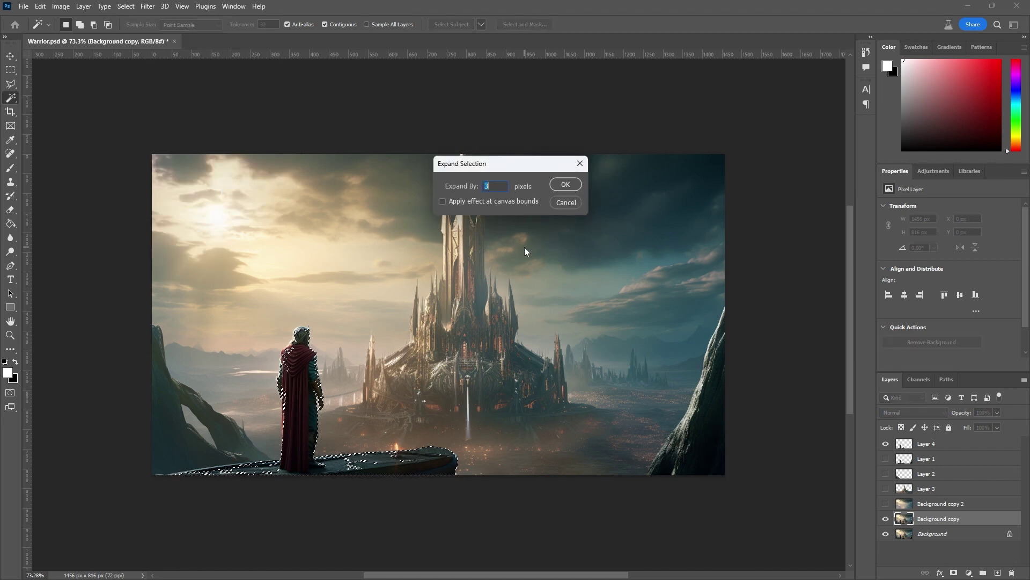
key("Return")
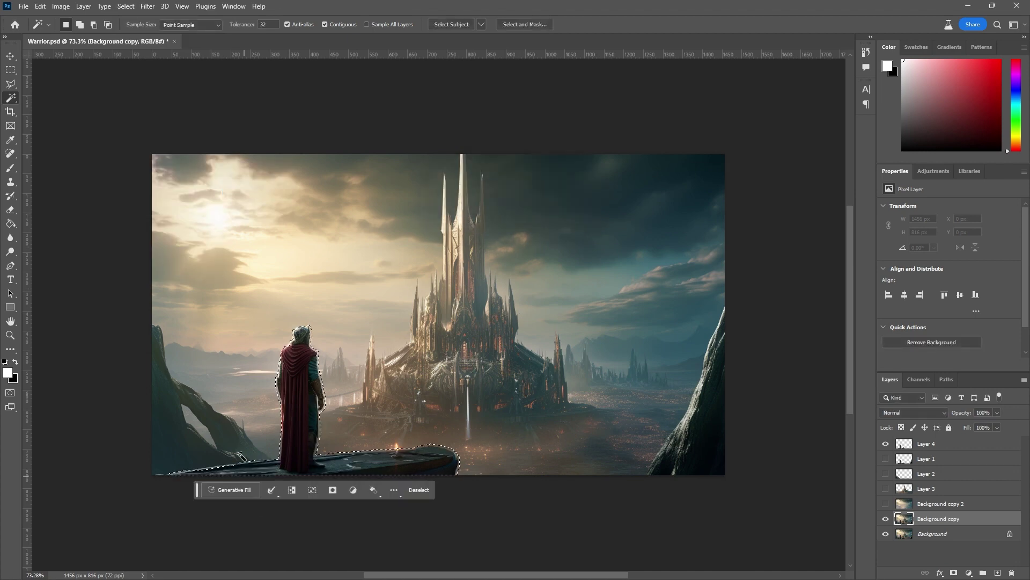
Content-Aware Fill the selection onto a new layer and merge it with Background copy.
left_click(40, 6)
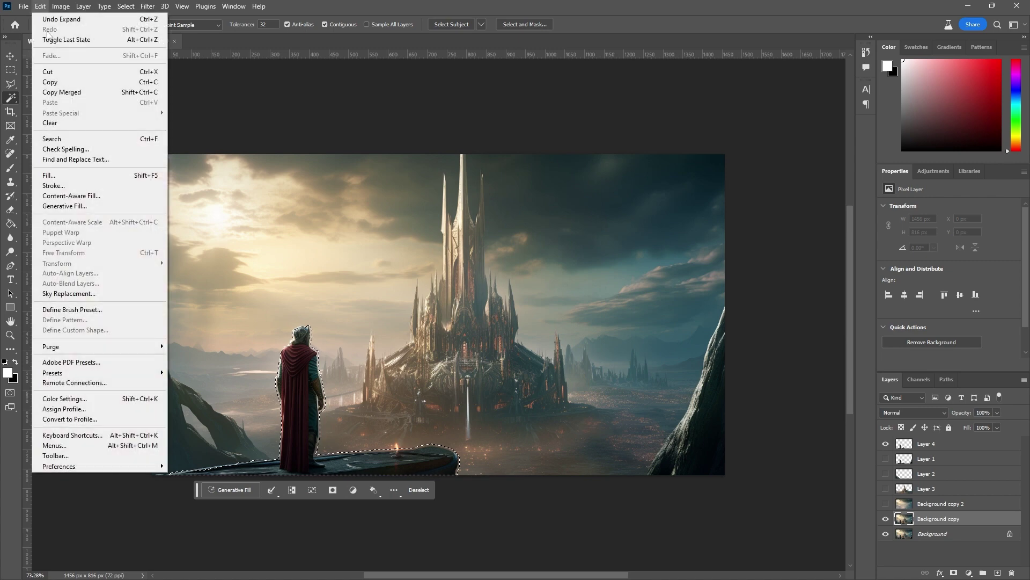
left_click(75, 196)
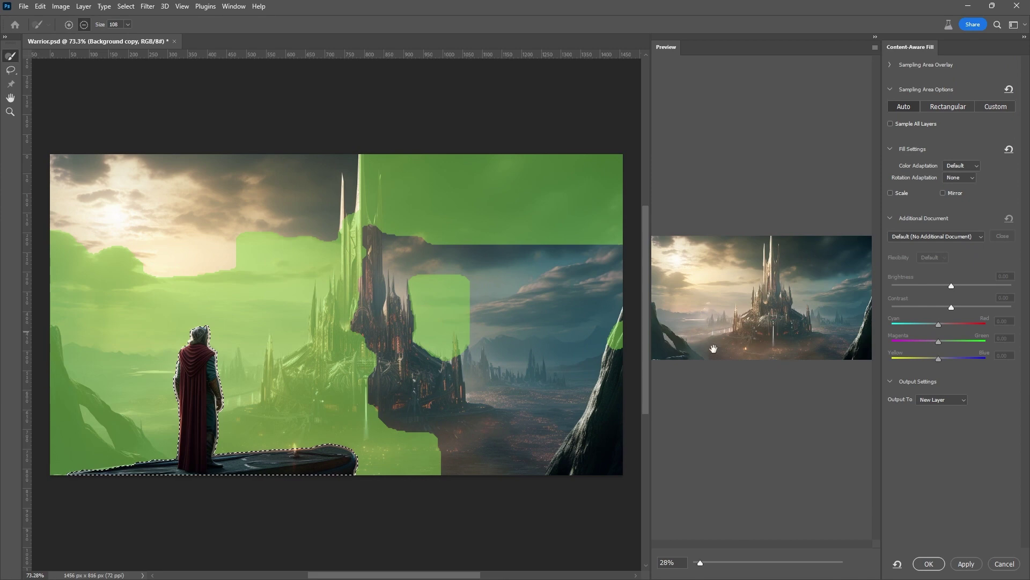
left_click(929, 563)
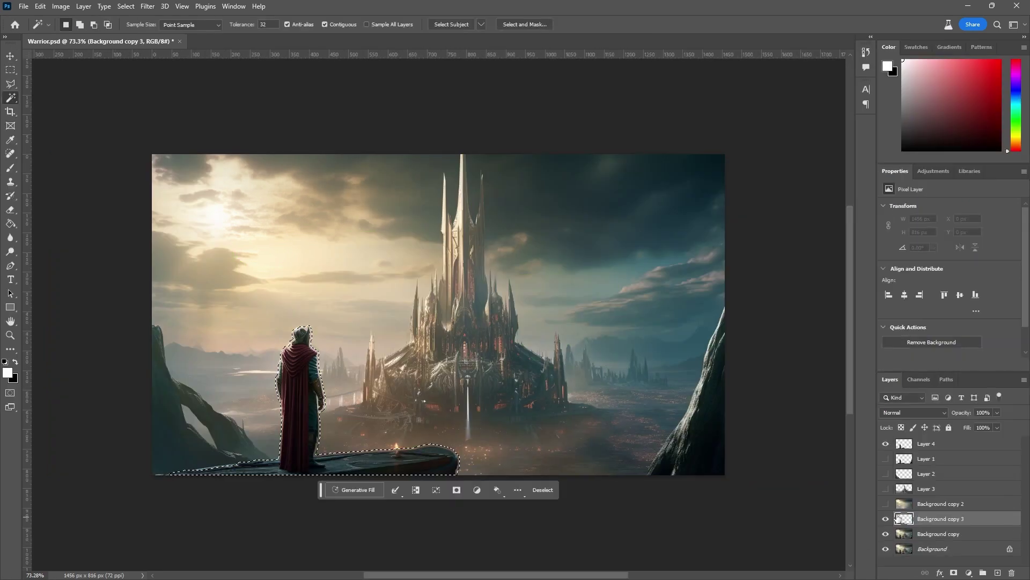
left_click(927, 533, "shift")
key("ctrl+e")
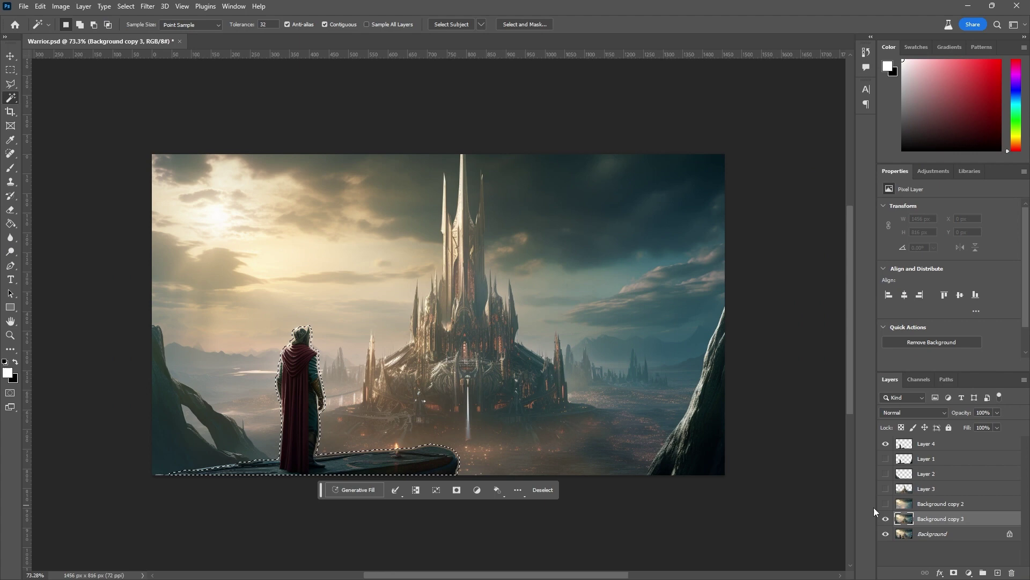
Hide the warrior Layer 4 and deselect.
left_click(890, 445)
left_click(891, 444)
left_click(890, 444)
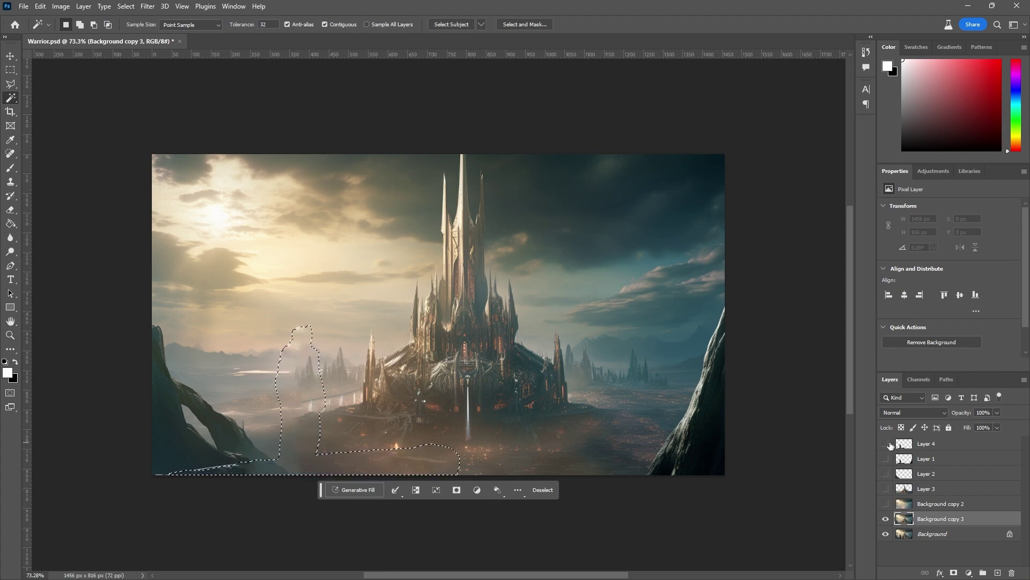
key("ctrl+d")
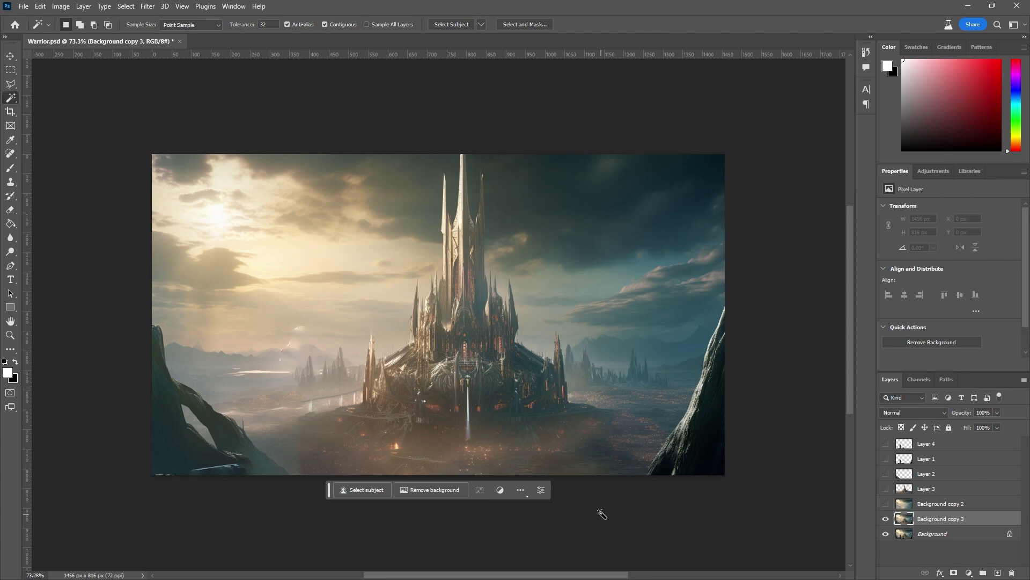
Switch from Photoshop to After Effects and delete the three existing project items.
left_click(968, 7)
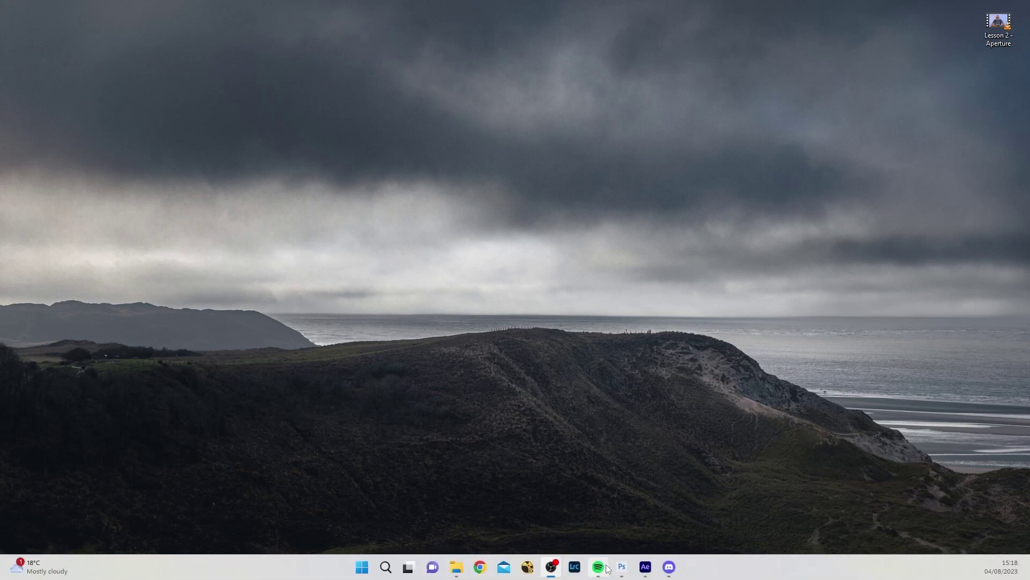
left_click(645, 567)
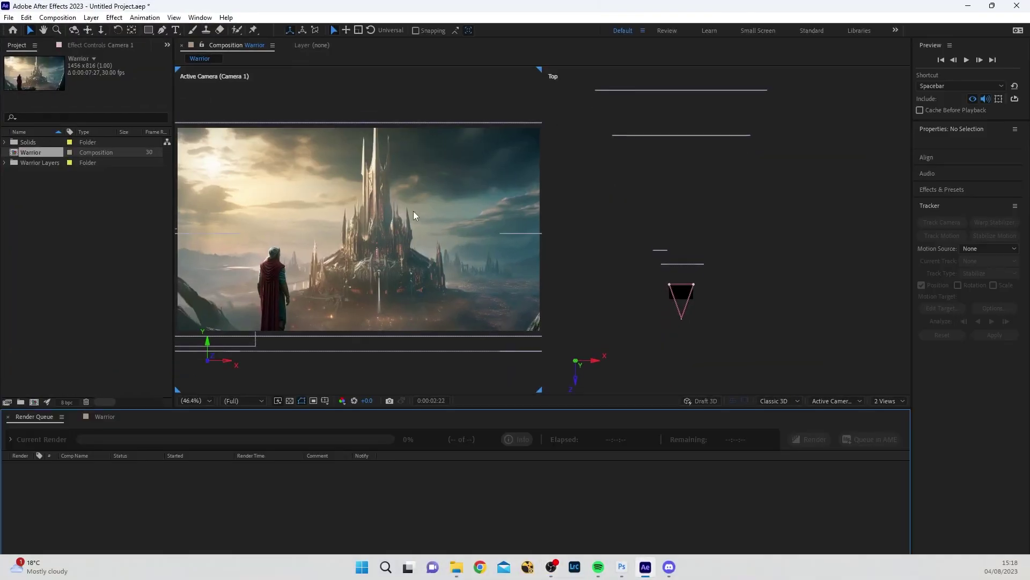
left_click(62, 205)
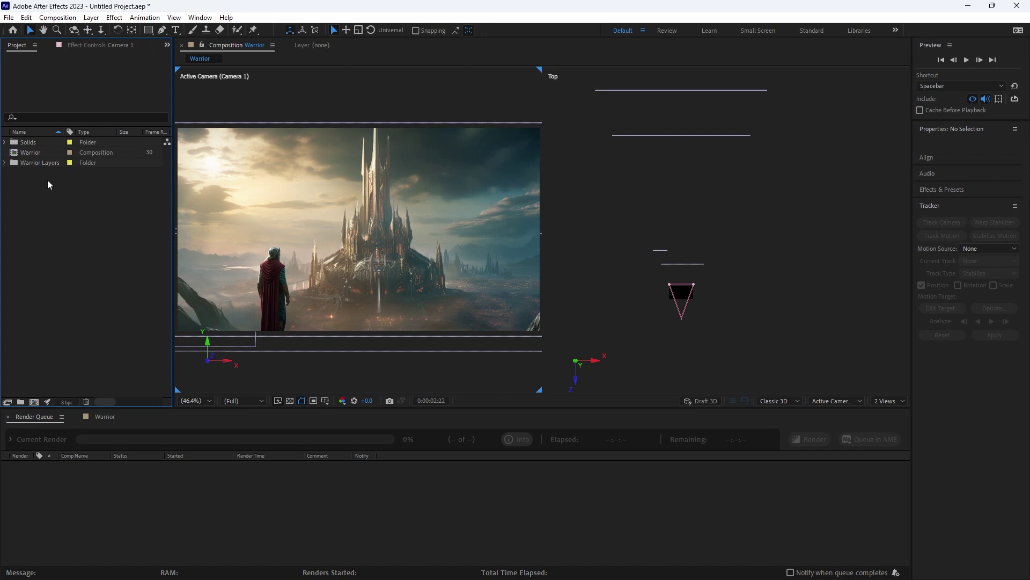
left_click_drag(47, 179, 34, 140)
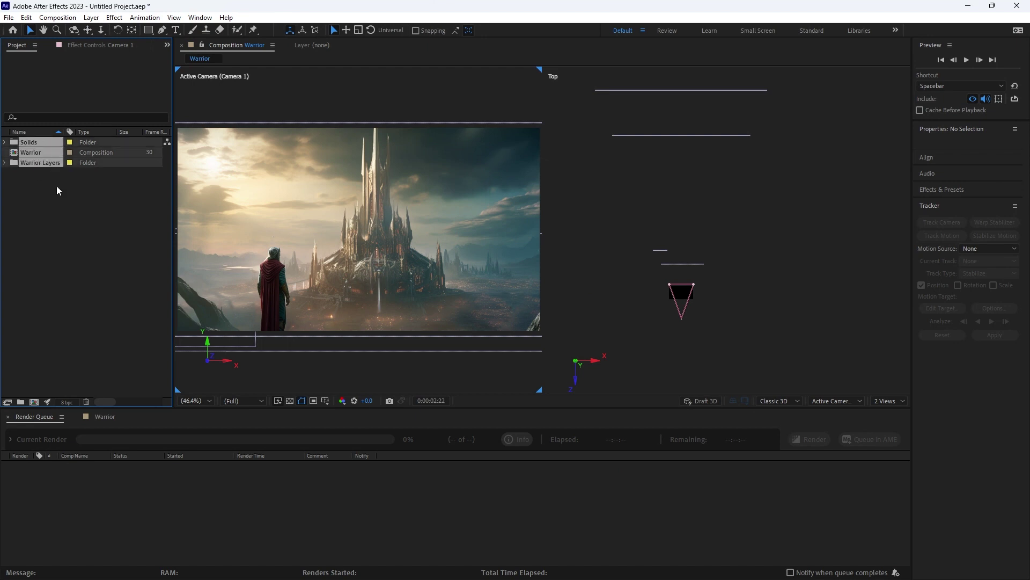
key("Delete")
left_click(569, 309)
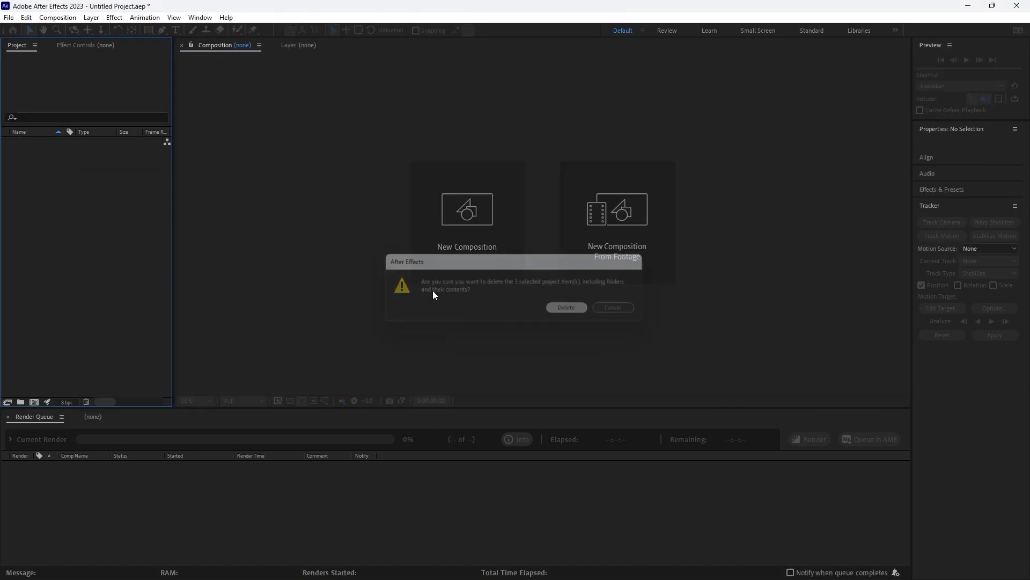
Import Warrior.psd as a Composition - Retain Layer Sizes.
double_click(108, 252)
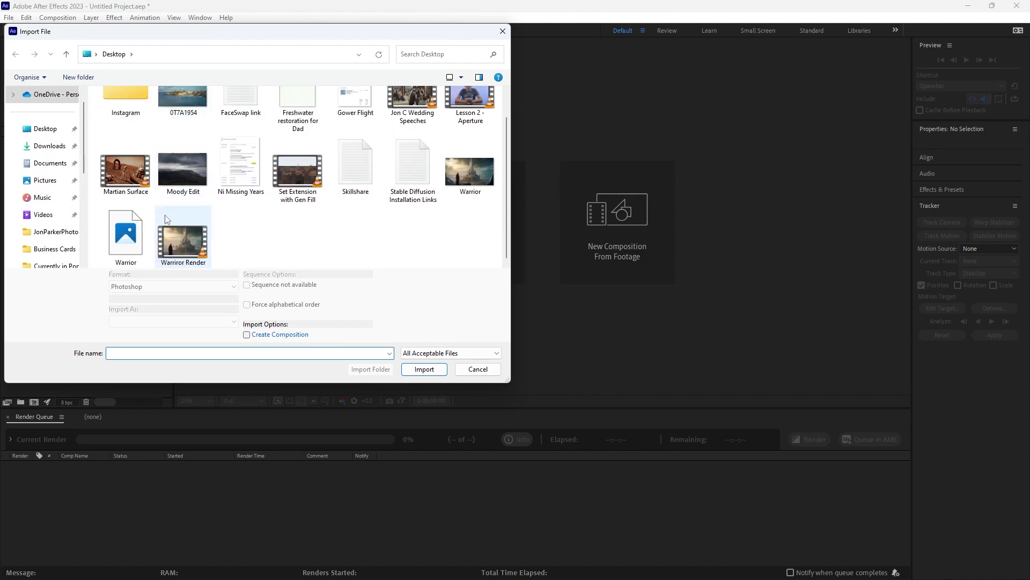
scroll(182, 214, "down", 1)
left_click(126, 237)
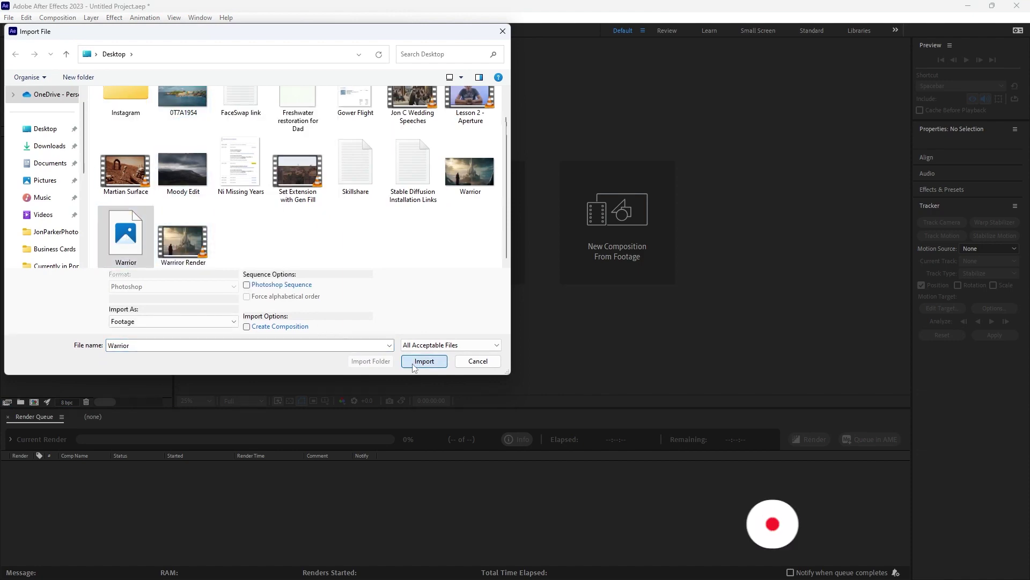
left_click(424, 361)
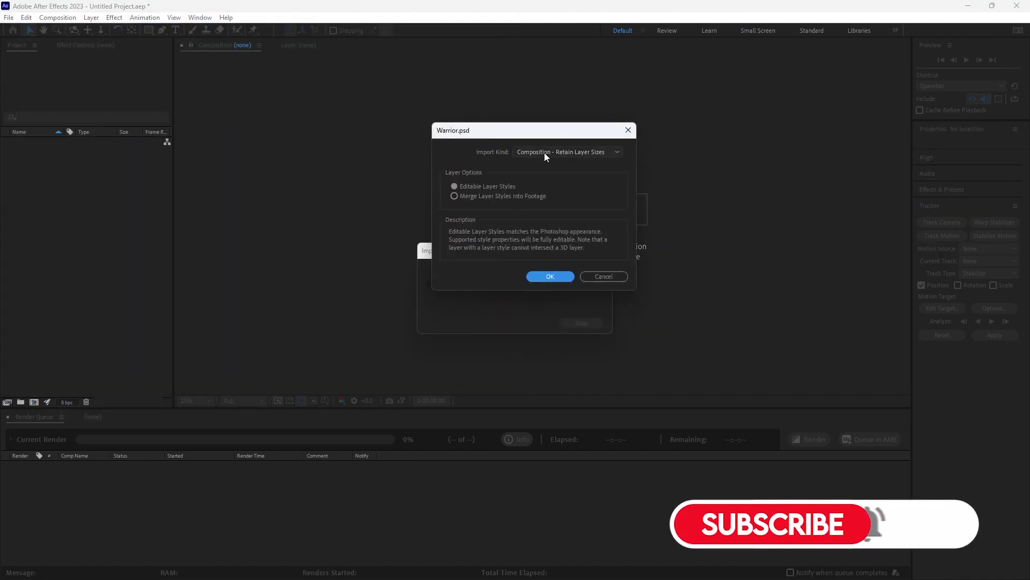
left_click(539, 153)
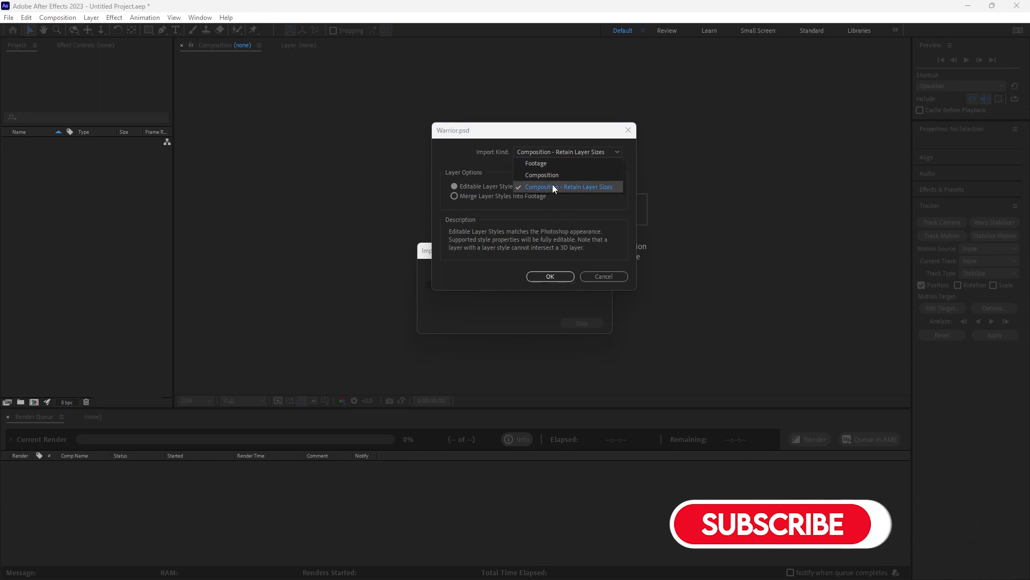
left_click(550, 276)
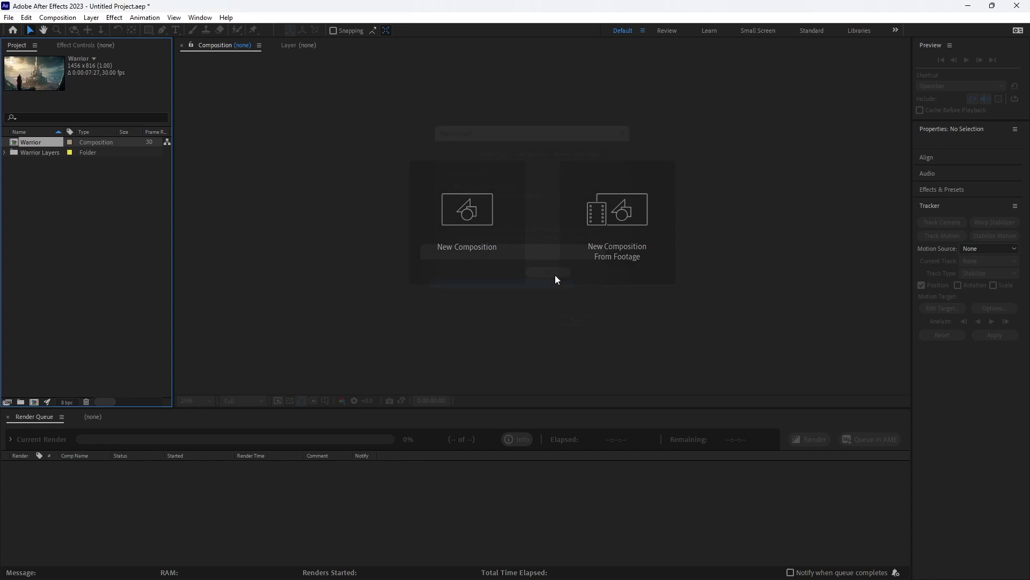
Open the Warrior composition and toggle Layer 1's visibility to check it.
double_click(31, 145)
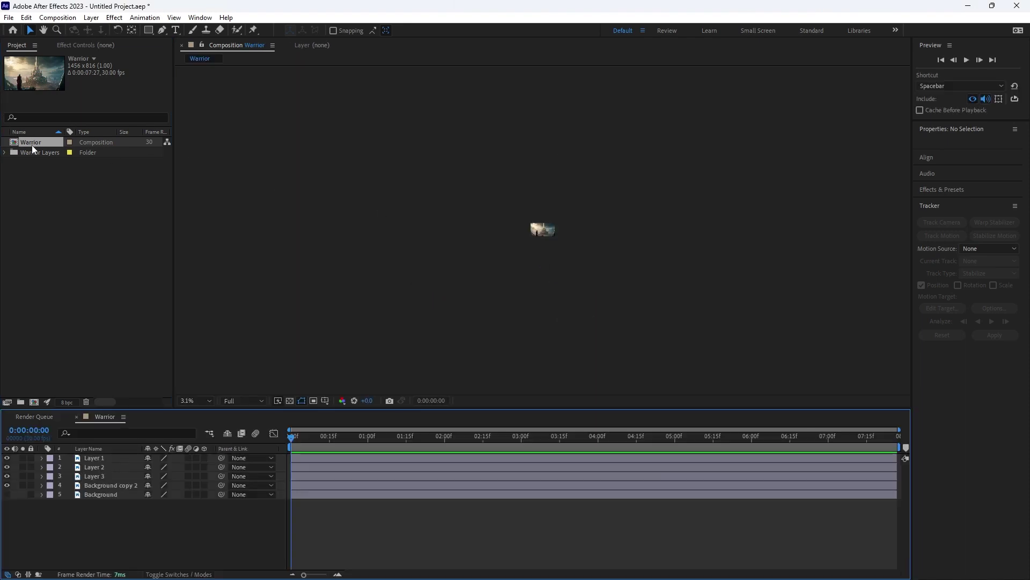
scroll(549, 250, "up", 5)
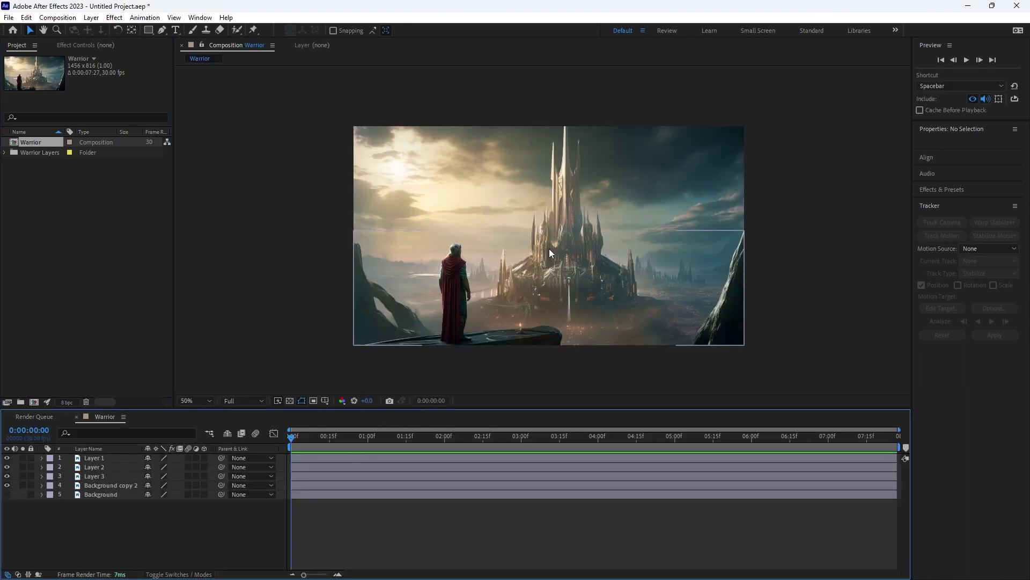
left_click(7, 458)
left_click(7, 458)
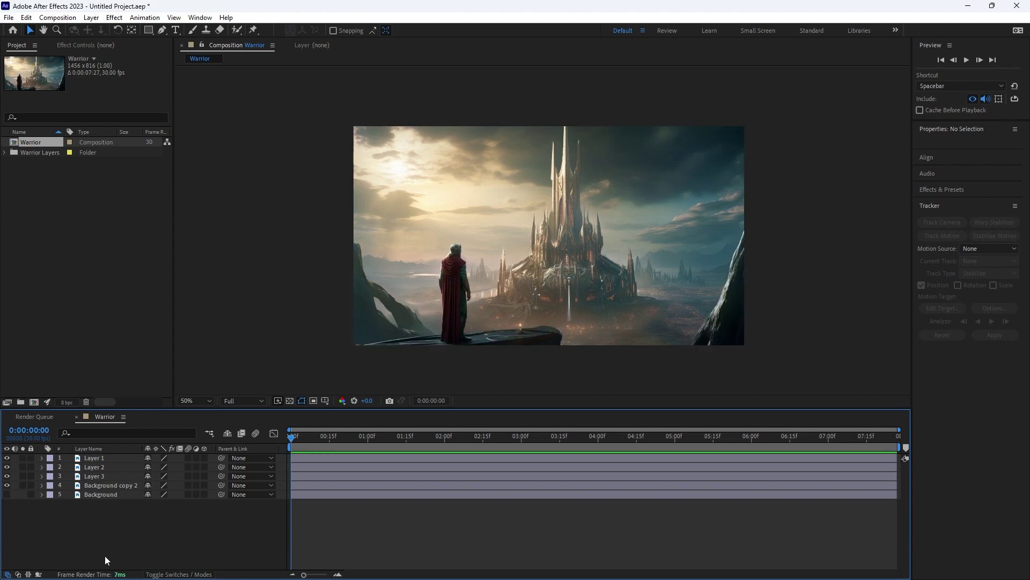
Add Camera 1 with default settings and switch the viewer to 2 Views.
right_click(105, 556)
mouse_move(143, 427)
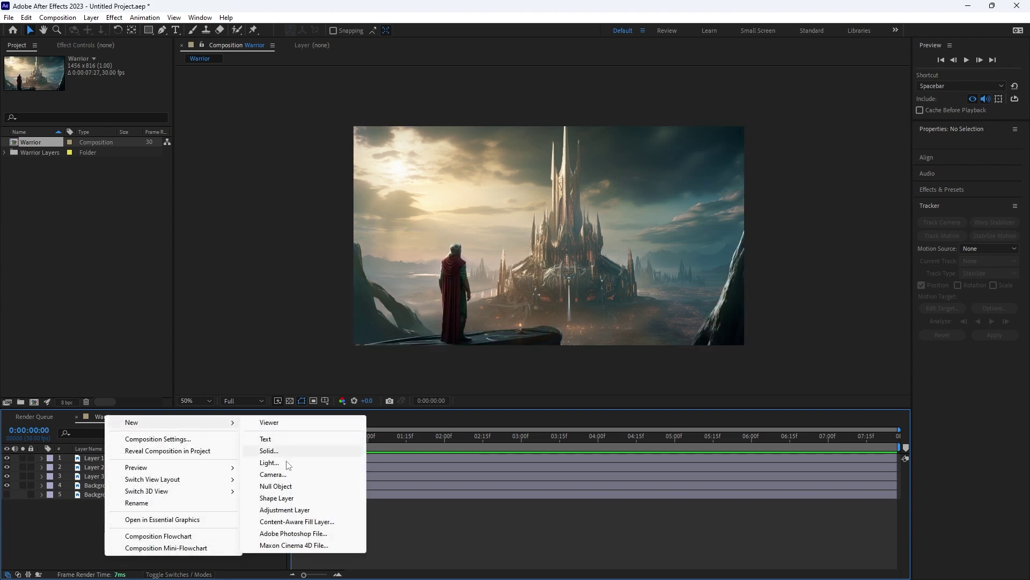
left_click(285, 472)
key("Return")
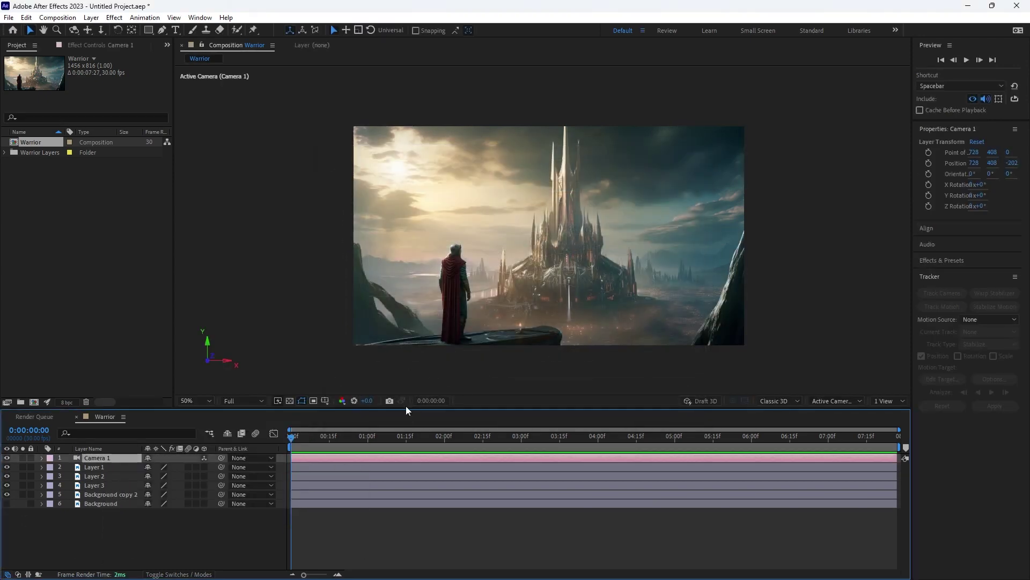
left_click(886, 403)
left_click(888, 424)
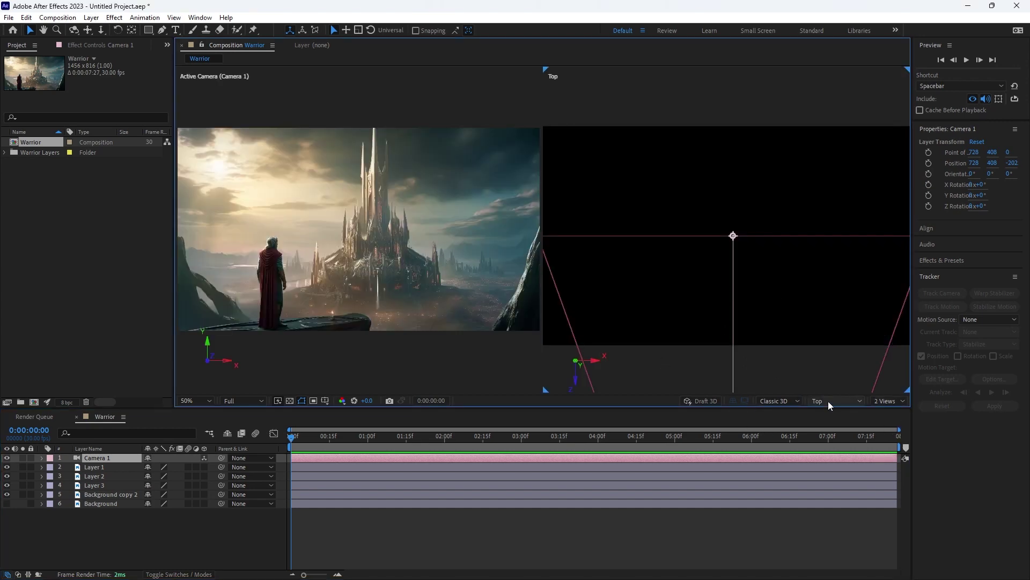
Enable 3D on the image layers and hide the foreground layers to isolate the sky.
scroll(767, 301, "down", 4)
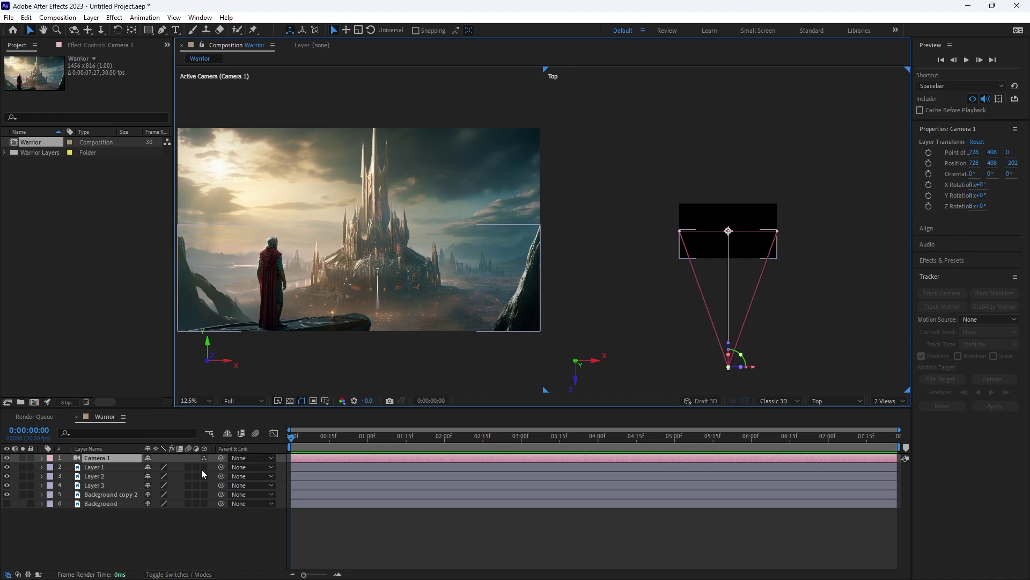
left_click_drag(202, 468, 204, 503)
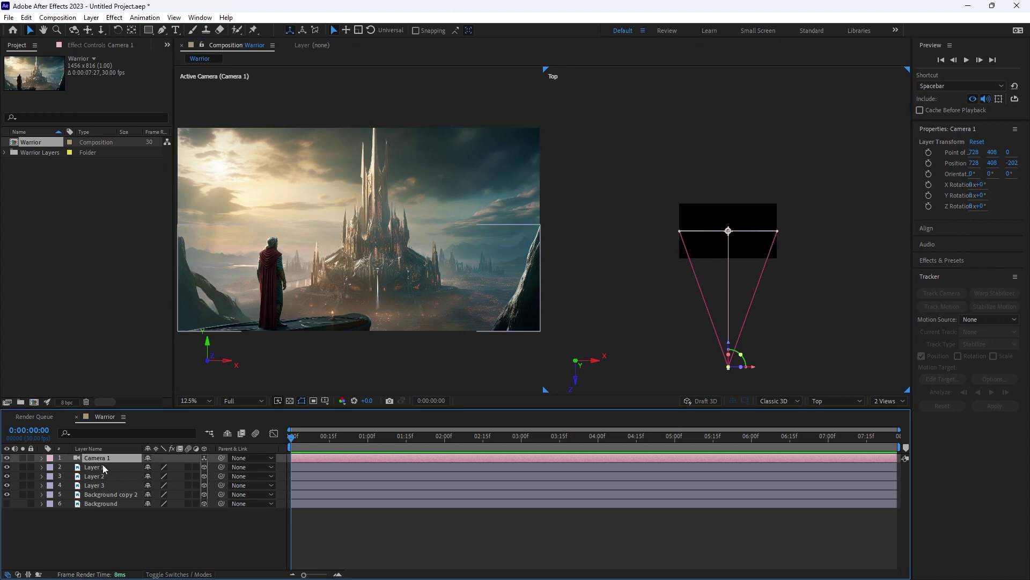
left_click(104, 494)
left_click(6, 494)
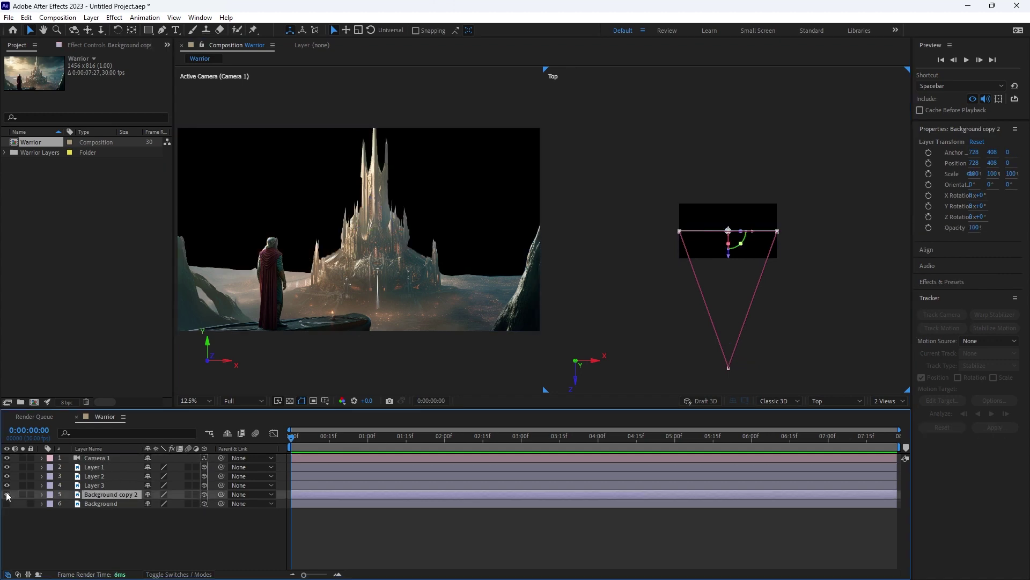
left_click(6, 495)
left_click_drag(7, 485, 7, 466)
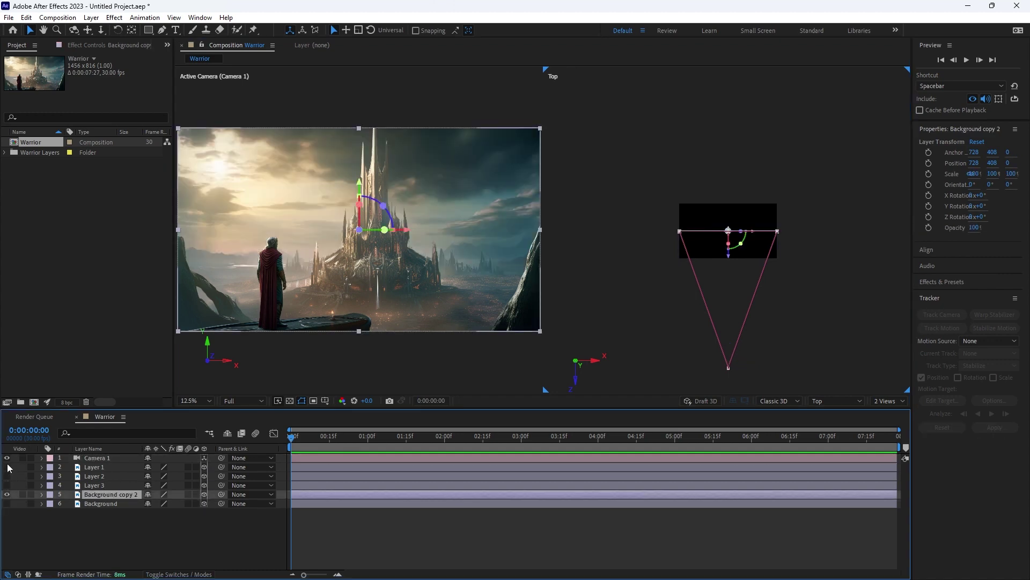
left_click(6, 494)
left_click(6, 494)
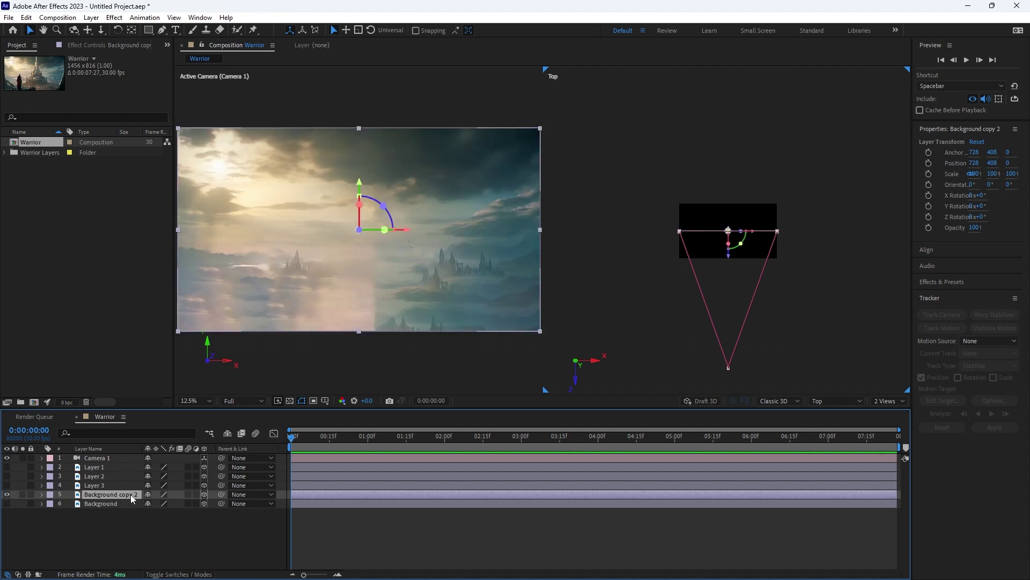
Push Background copy 2 back to Z 1892 and scale it to 1042%.
key("p")
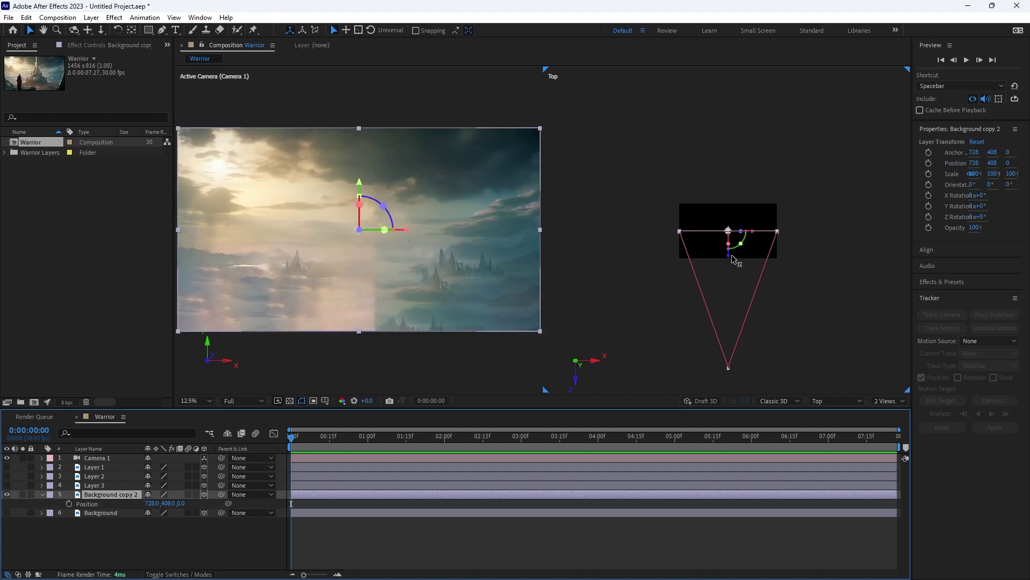
left_click_drag(732, 256, 749, 86)
scroll(734, 170, "down", 2)
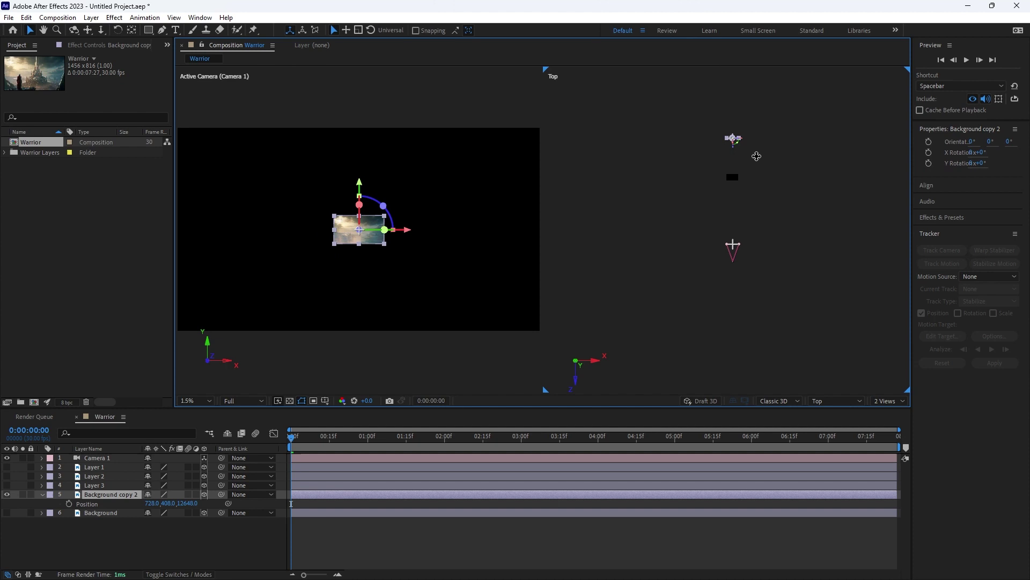
scroll(780, 140, "up", 3)
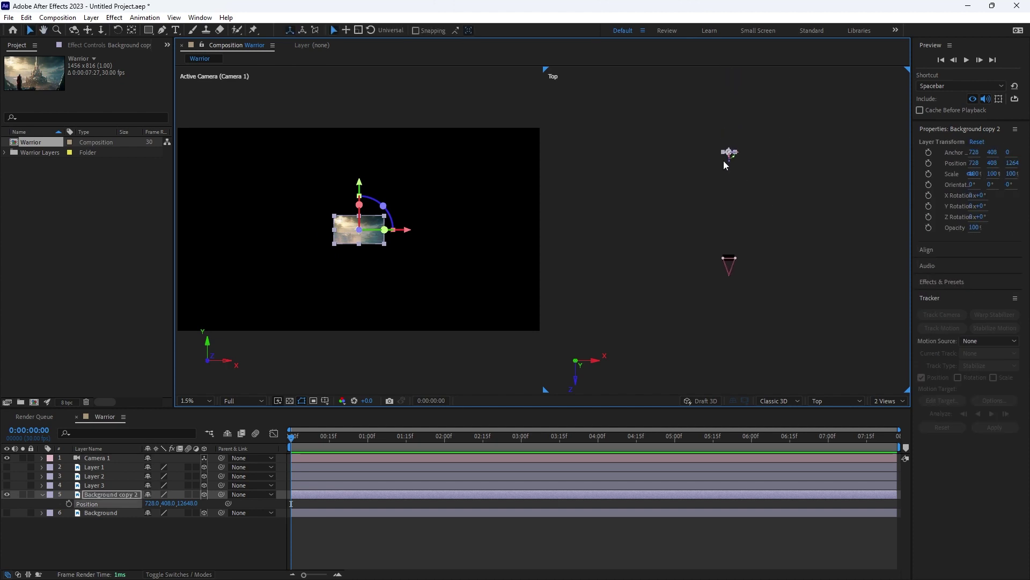
left_click_drag(730, 164, 729, 100)
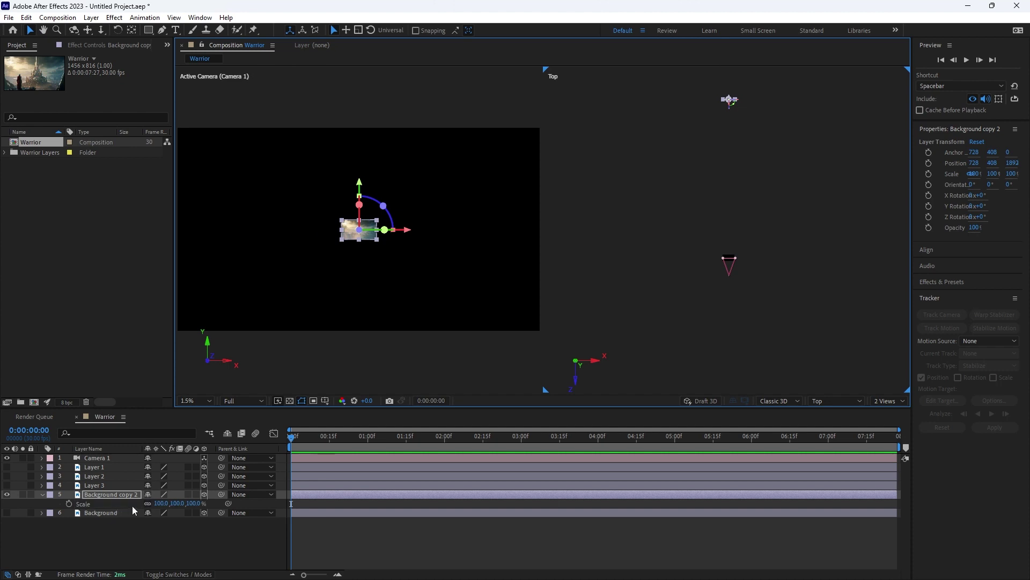
key("s")
left_click_drag(159, 504, 668, 507)
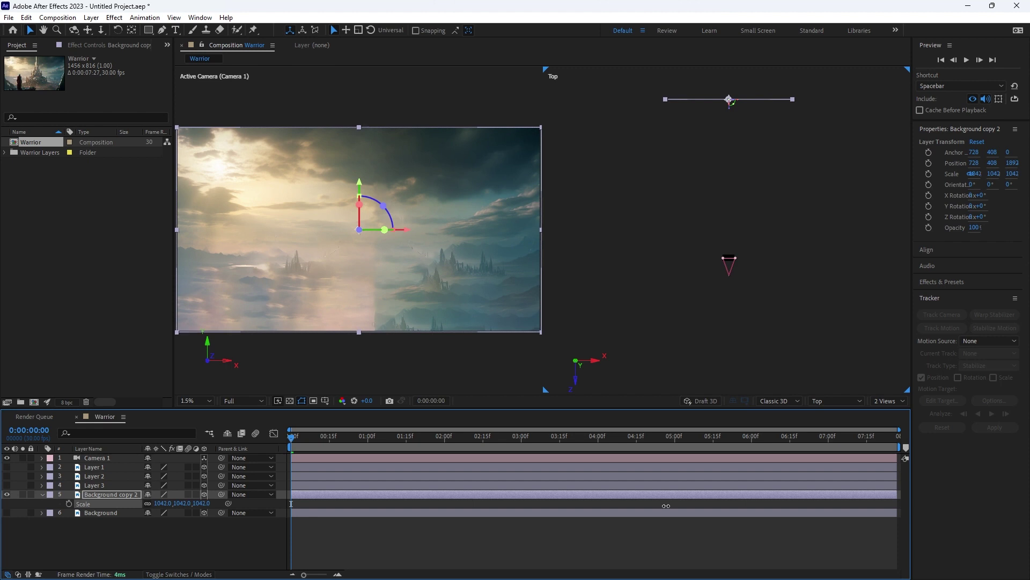
Show castle Layer 3, push it to Z about 1523, scale it to 864%, then show Layer 2.
left_click(6, 485)
left_click(97, 484)
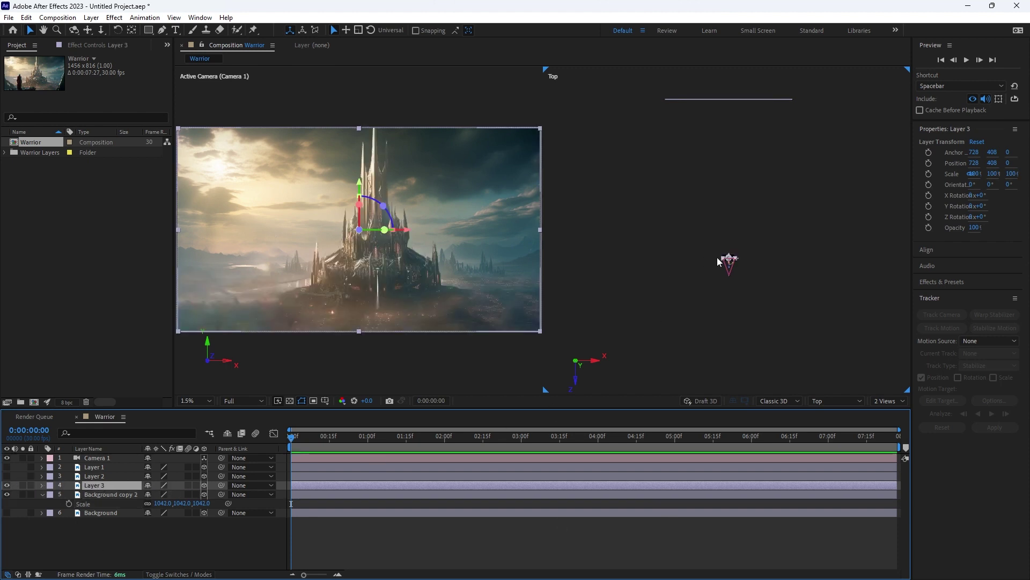
left_click_drag(728, 267, 728, 141)
key("s")
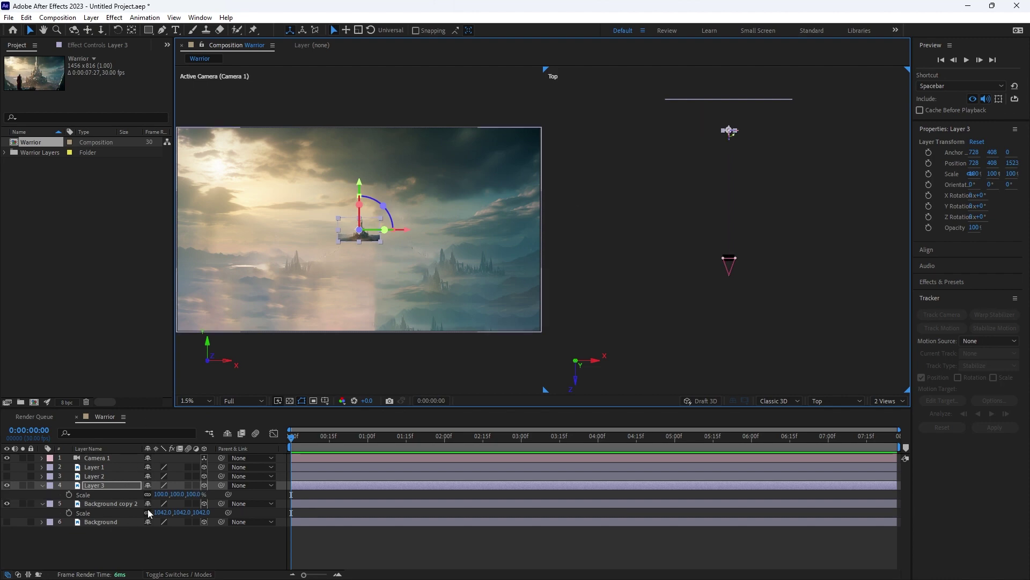
left_click_drag(161, 495, 603, 526)
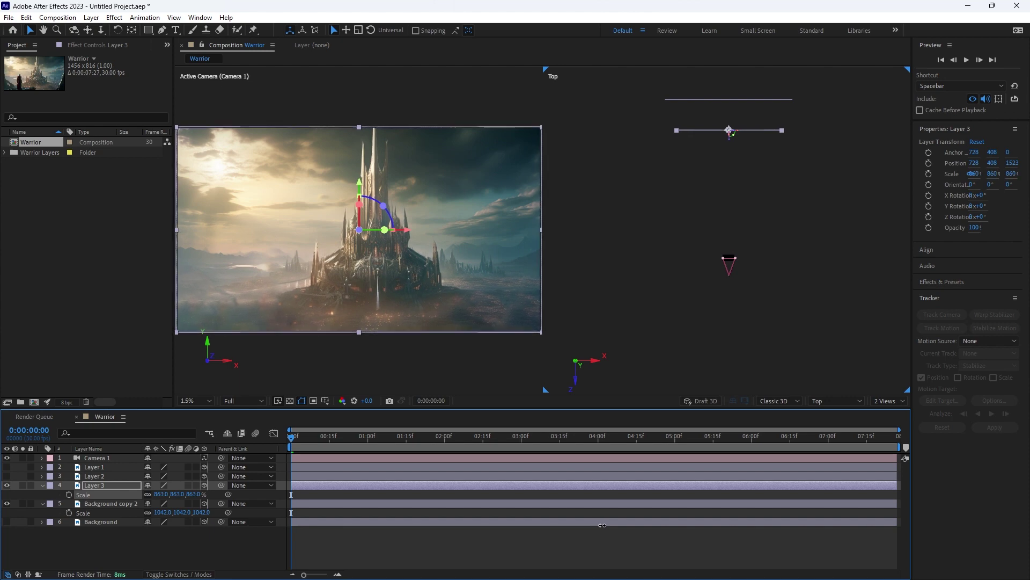
left_click(93, 476)
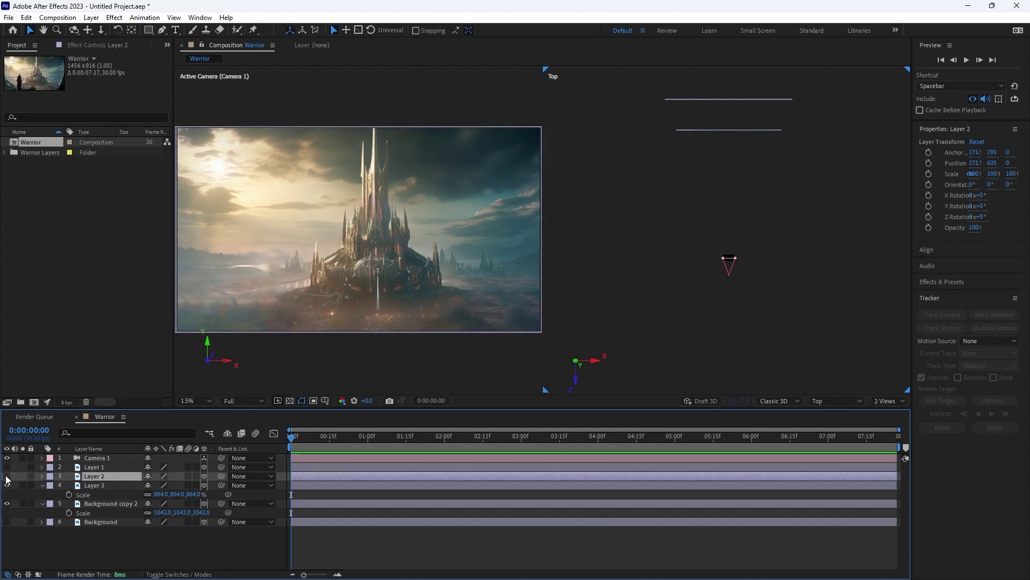
left_click(6, 476)
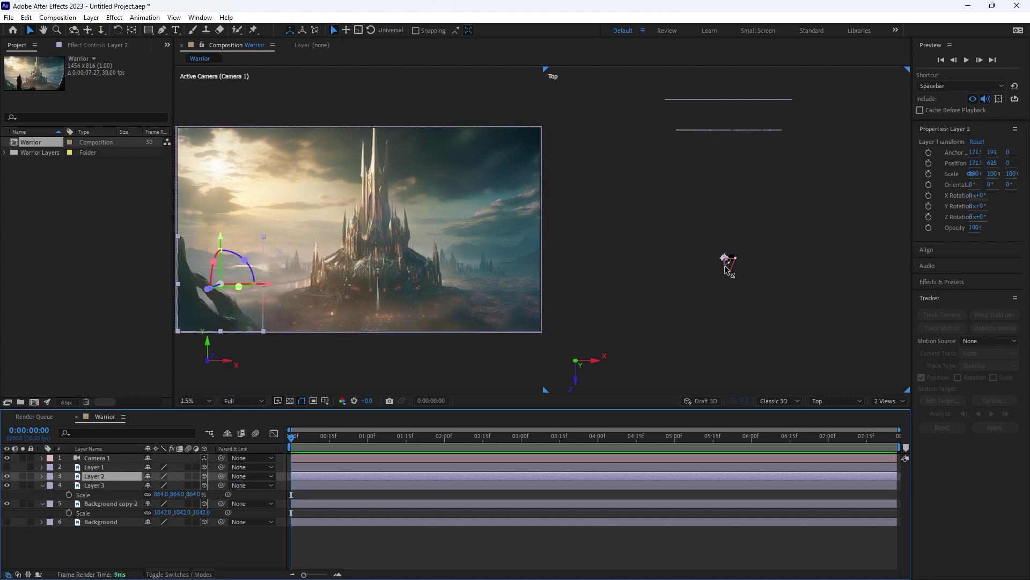
Push the cliff Layer 2 back to Z 5952, undoing an oversized scale attempt.
left_click_drag(728, 264, 723, 209)
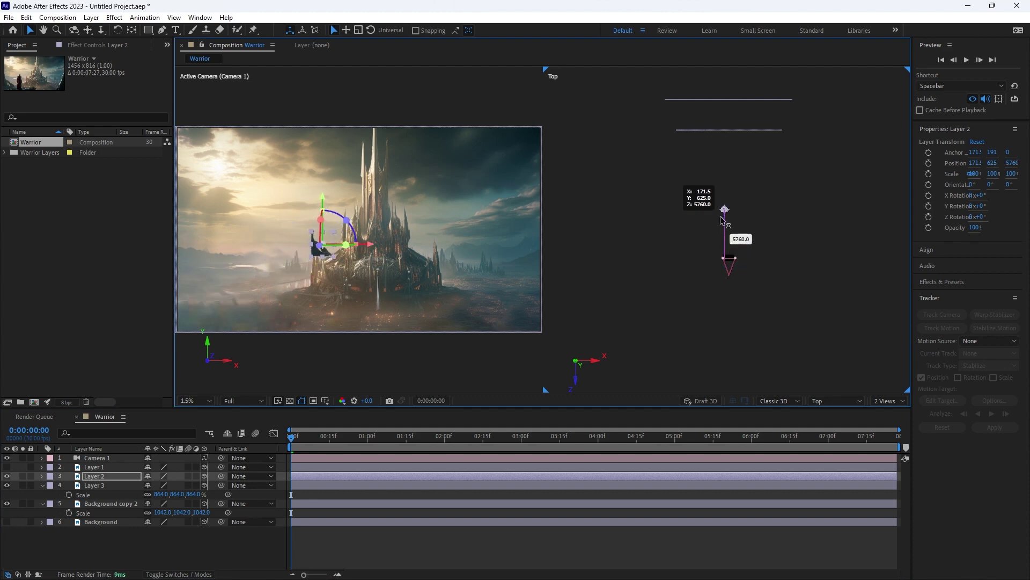
key("s")
left_click(168, 488)
left_click_drag(168, 488, 271, 485)
left_click_drag(171, 484, 681, 472)
key("ctrl+z")
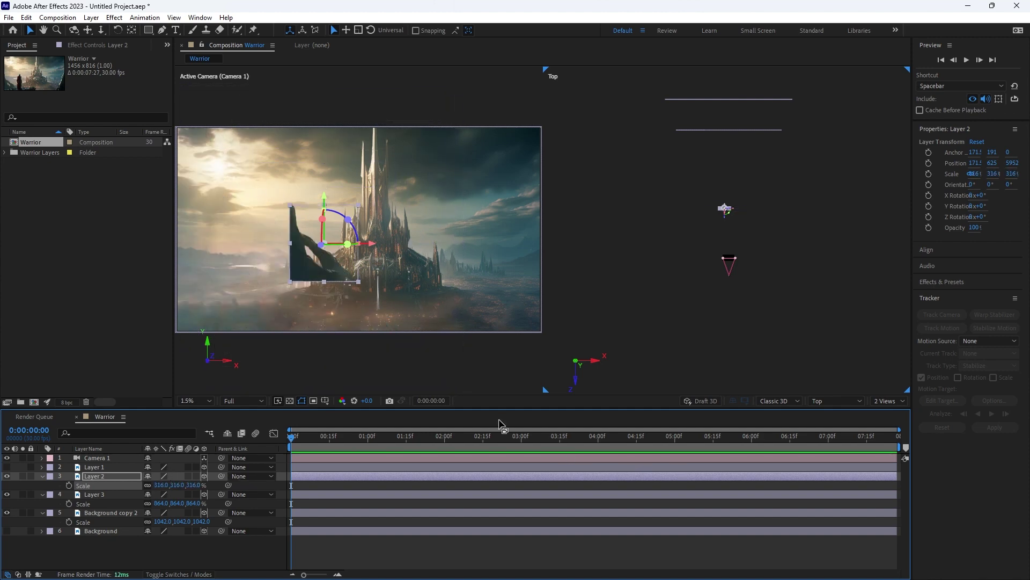
Scale the cliff layer to 446% and move it to the lower left of the frame.
left_click_drag(736, 211, 718, 210)
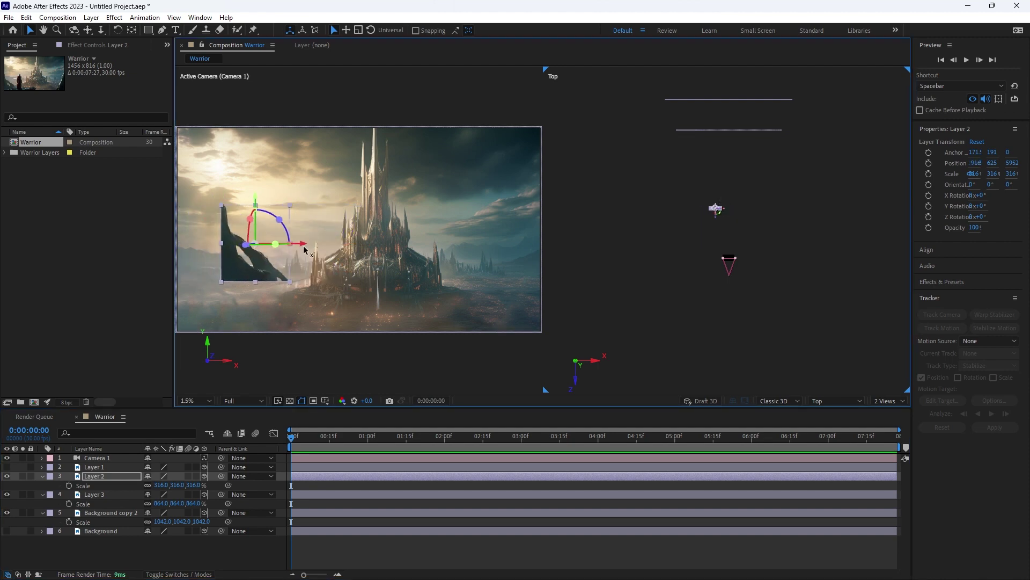
left_click_drag(304, 245, 263, 247)
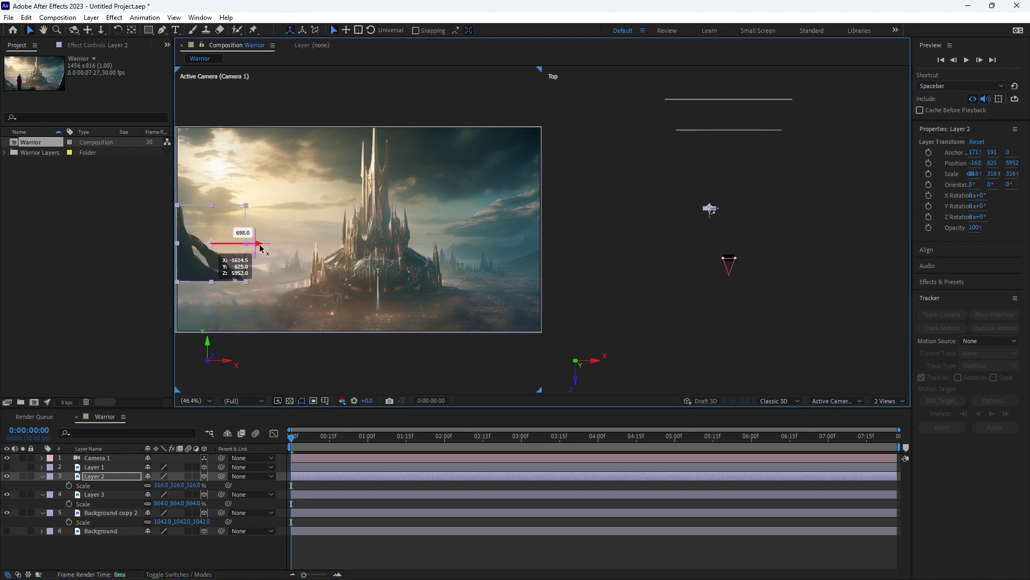
left_click_drag(214, 196, 212, 251)
left_click_drag(160, 489, 230, 490)
left_click_drag(256, 299, 269, 299)
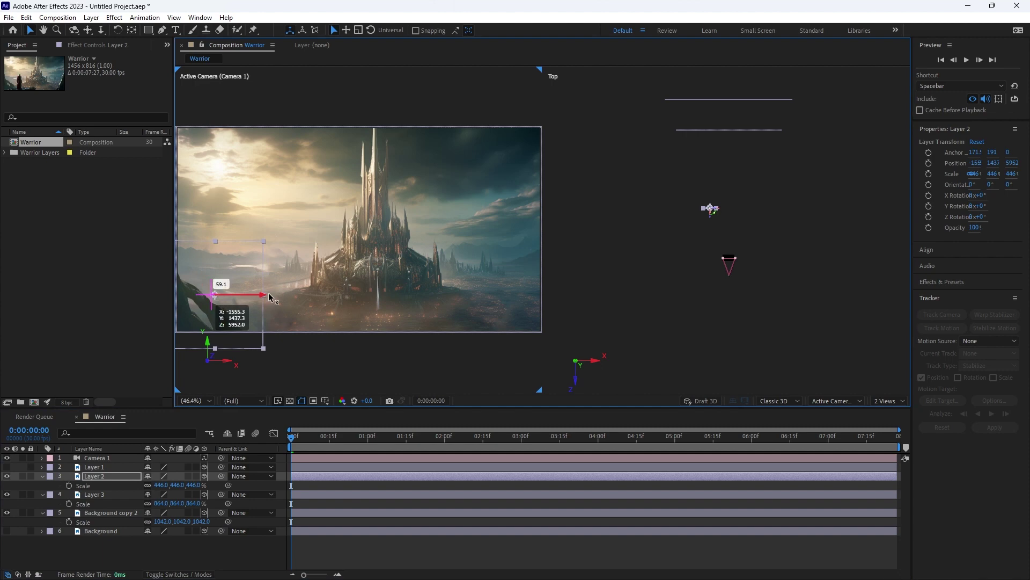
left_click_drag(225, 249, 223, 233)
left_click(18, 470)
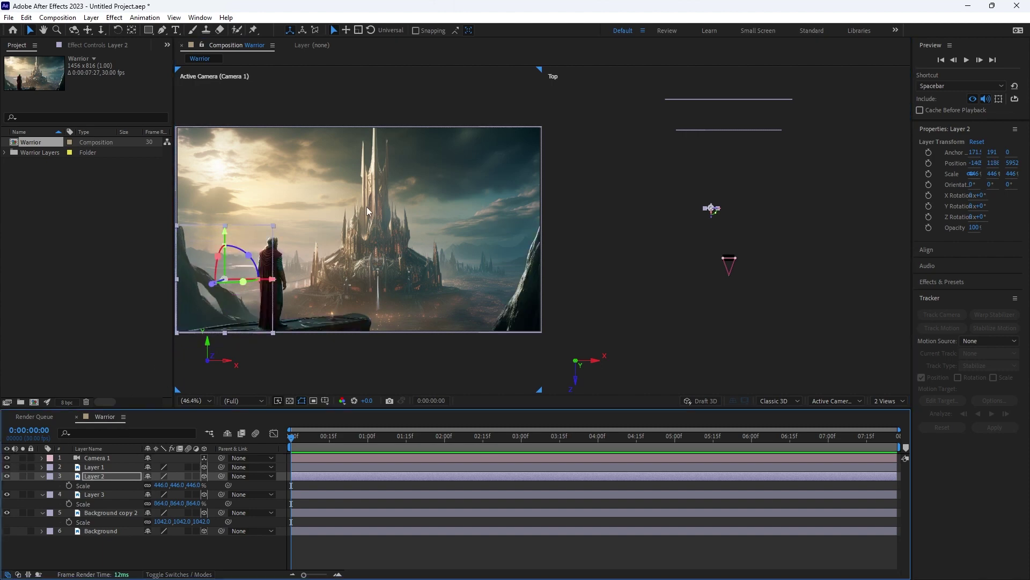
Push warrior Layer 1 to Z 2752, scale it to 218%, and place it at X 900, Y 918.
left_click(111, 467)
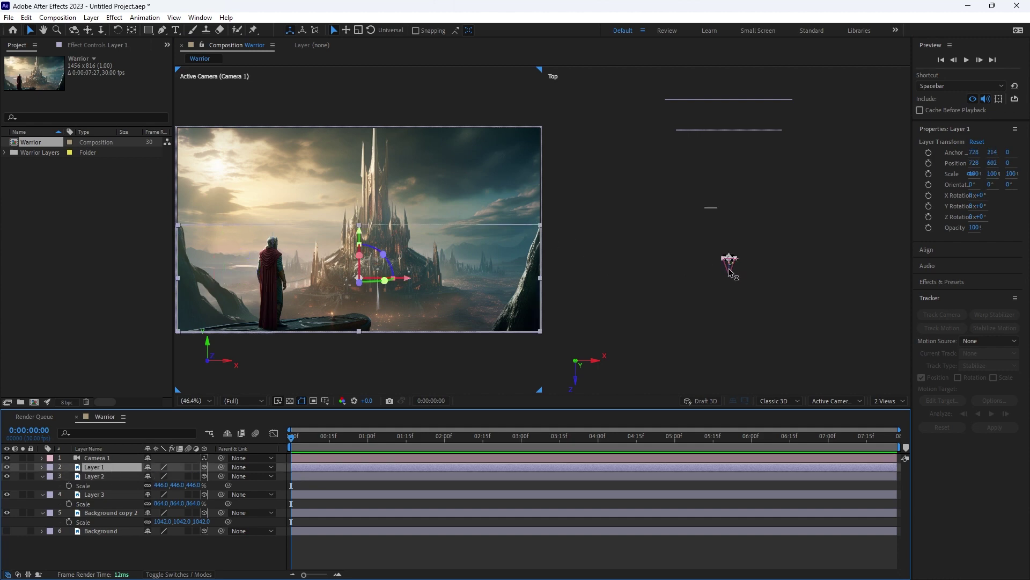
left_click_drag(730, 271, 731, 247)
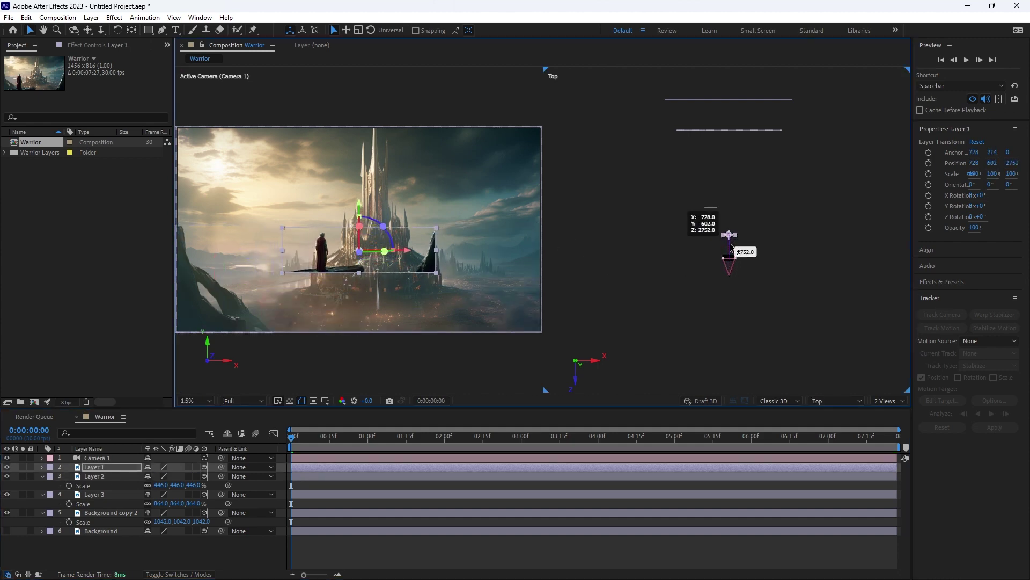
key("s")
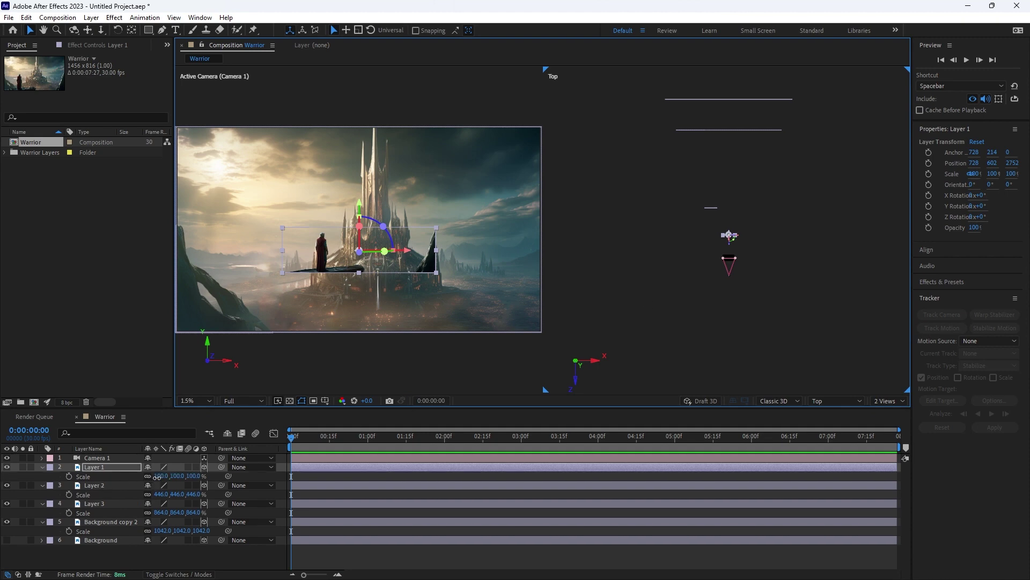
left_click_drag(161, 476, 222, 476)
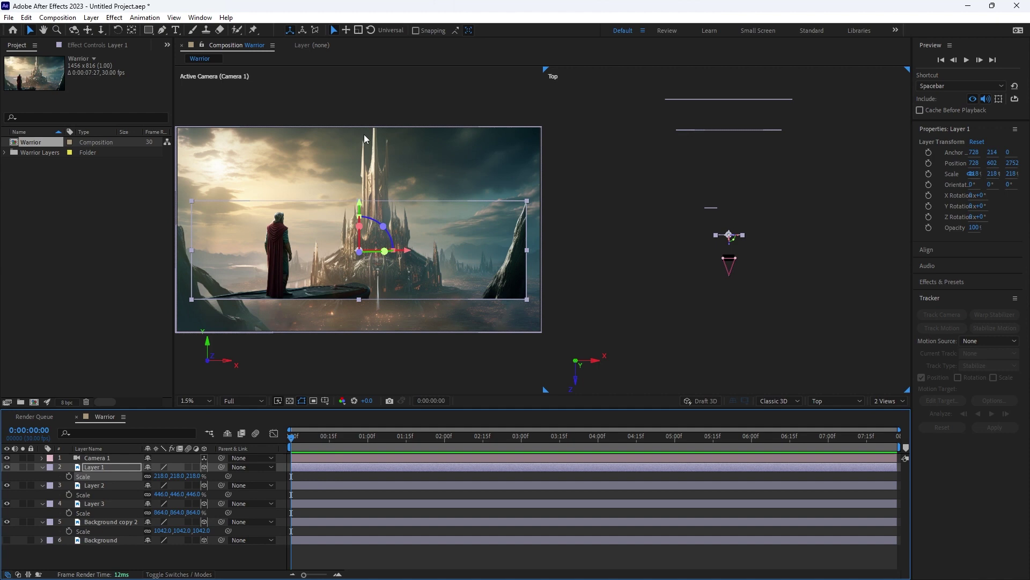
left_click_drag(359, 206, 361, 239)
left_click_drag(408, 285, 425, 287)
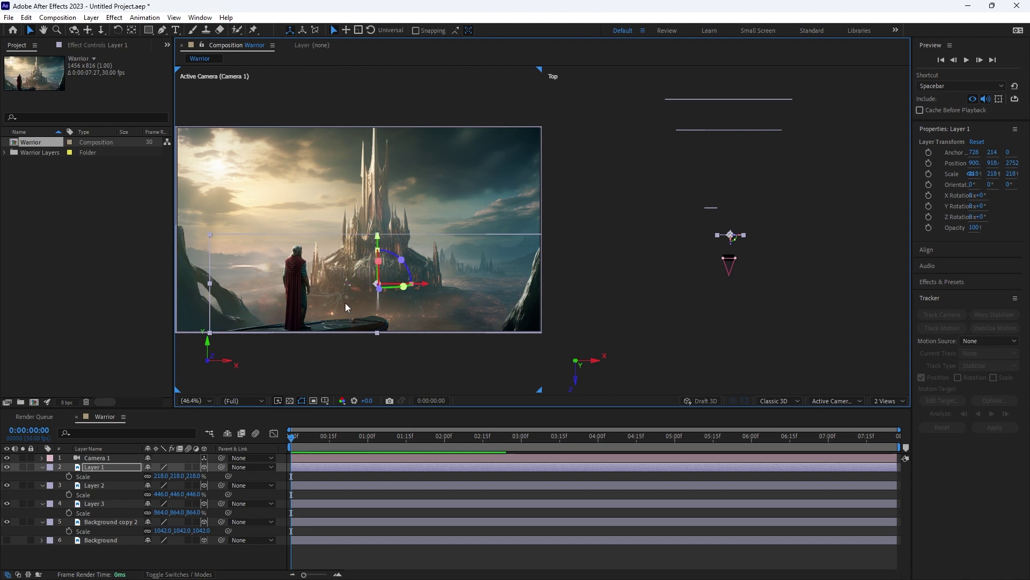
Set a Camera 1 Position keyframe at 0:00 with Z -2022.2.
left_click(114, 458)
key("p")
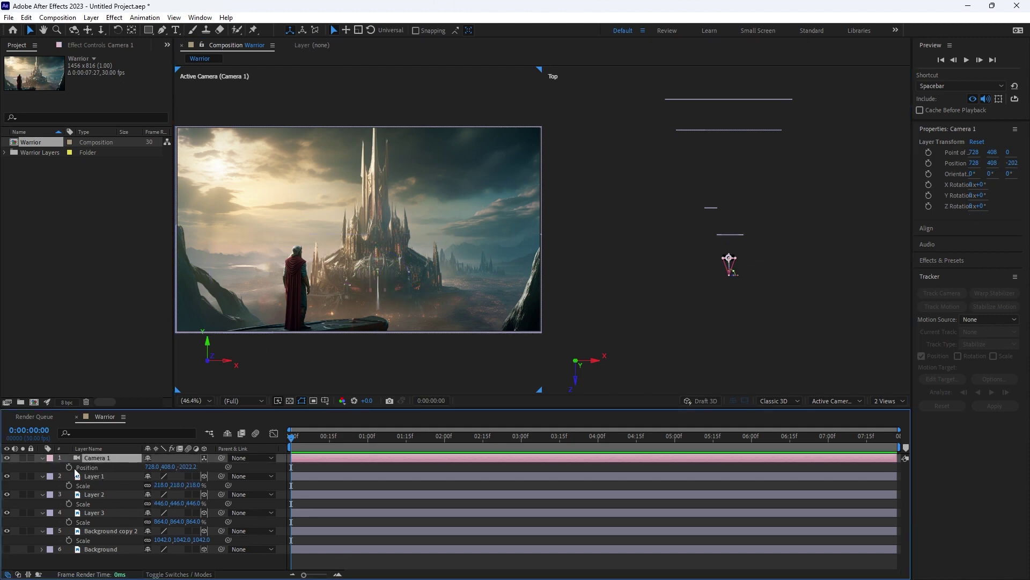
left_click(69, 467)
On the last frame, 7:26, move the camera forward to Z -54.2.
left_click(690, 436)
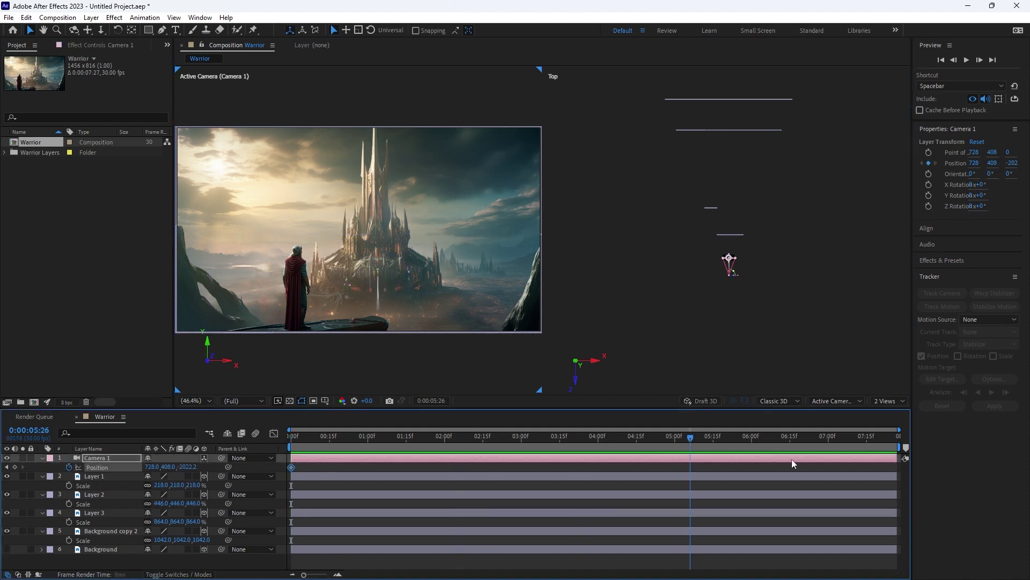
left_click(895, 435)
scroll(725, 276, "up", 4)
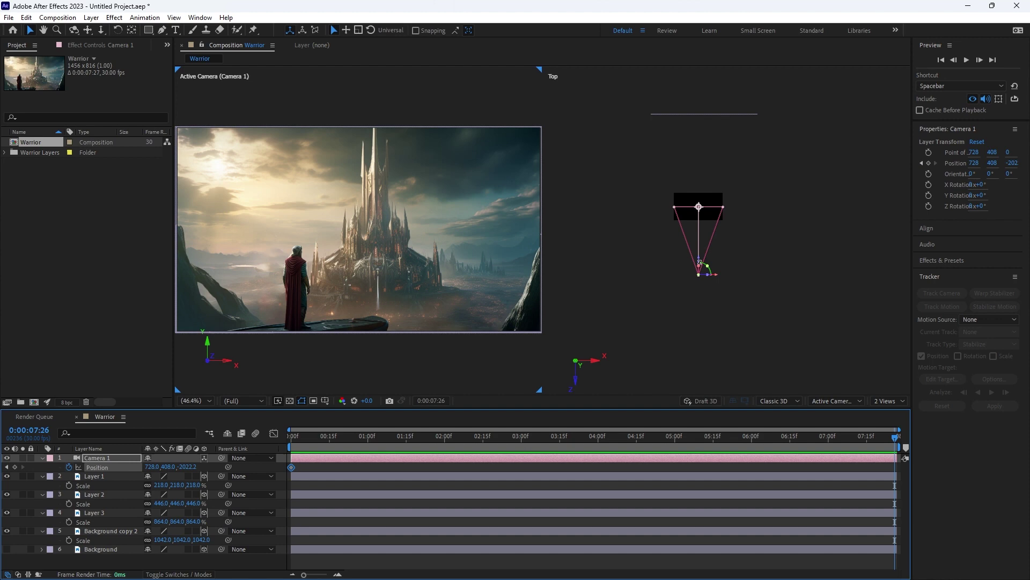
left_click_drag(701, 263, 694, 191)
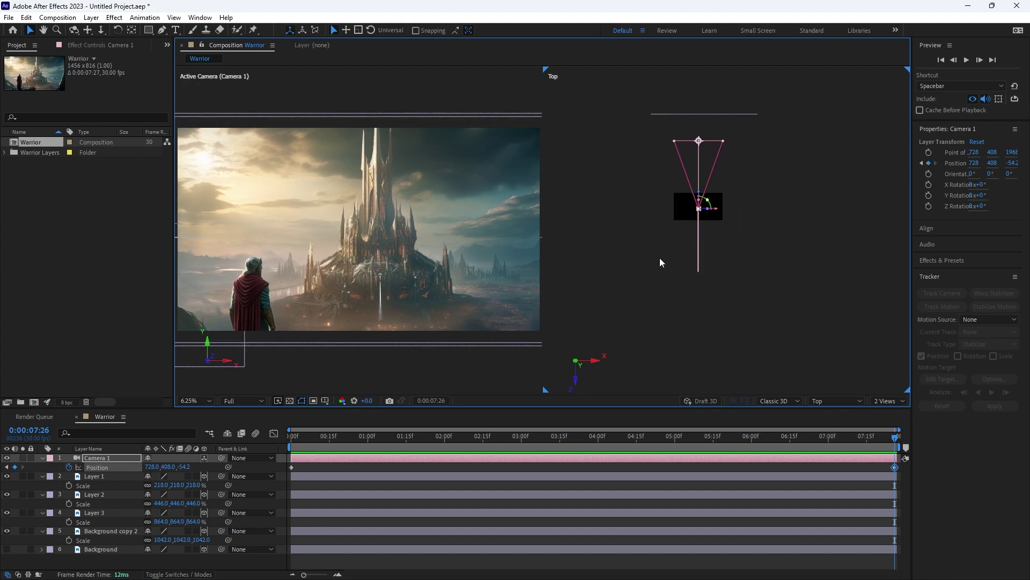
Switch the viewer from two views to a single Active Camera view.
left_click(332, 445)
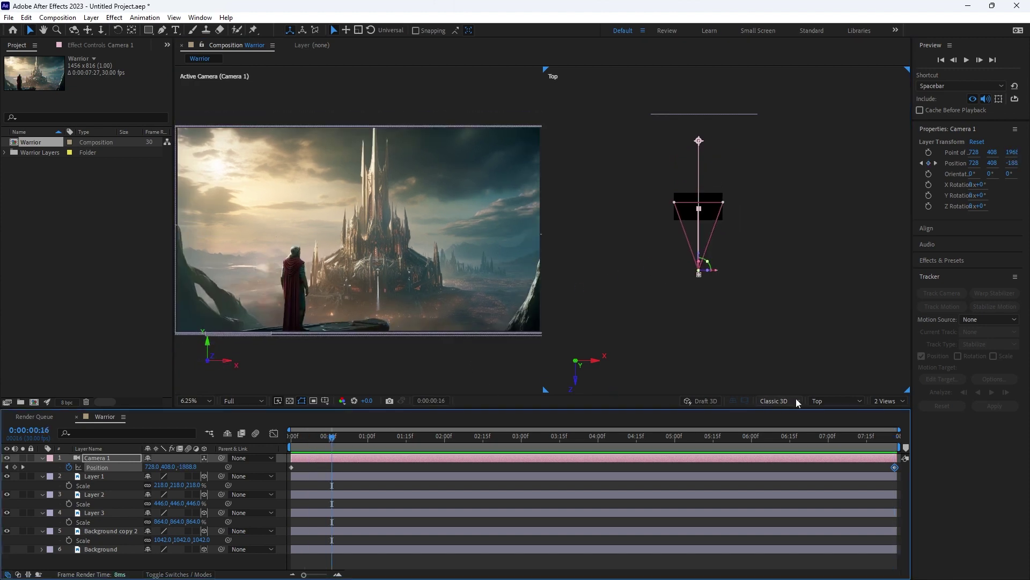
left_click(887, 401)
left_click(890, 411)
key("F12")
Adjust the viewer zoom and bring the playhead back to 0:00.
scroll(515, 244, "up", 4)
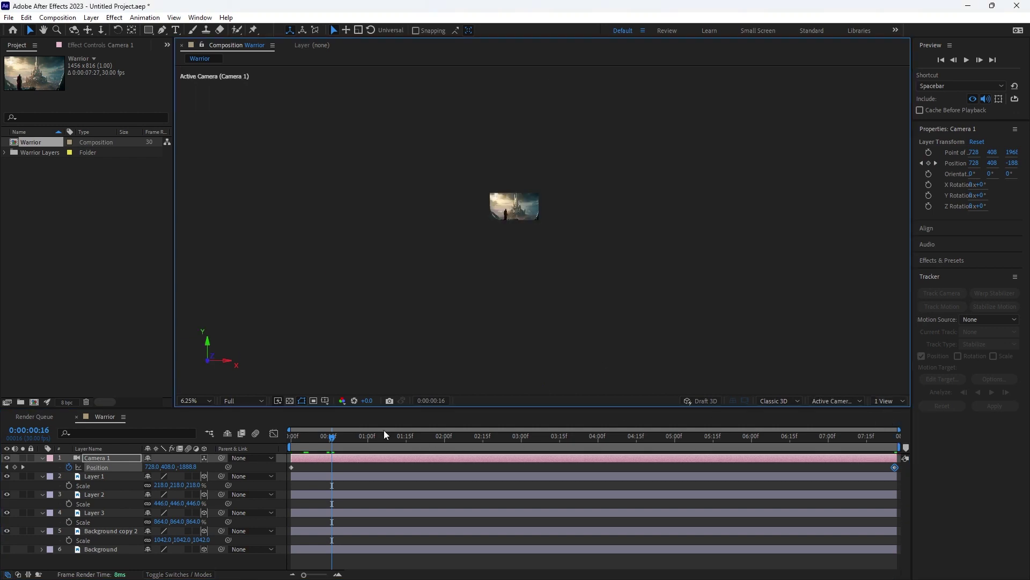
scroll(506, 303, "up", 4)
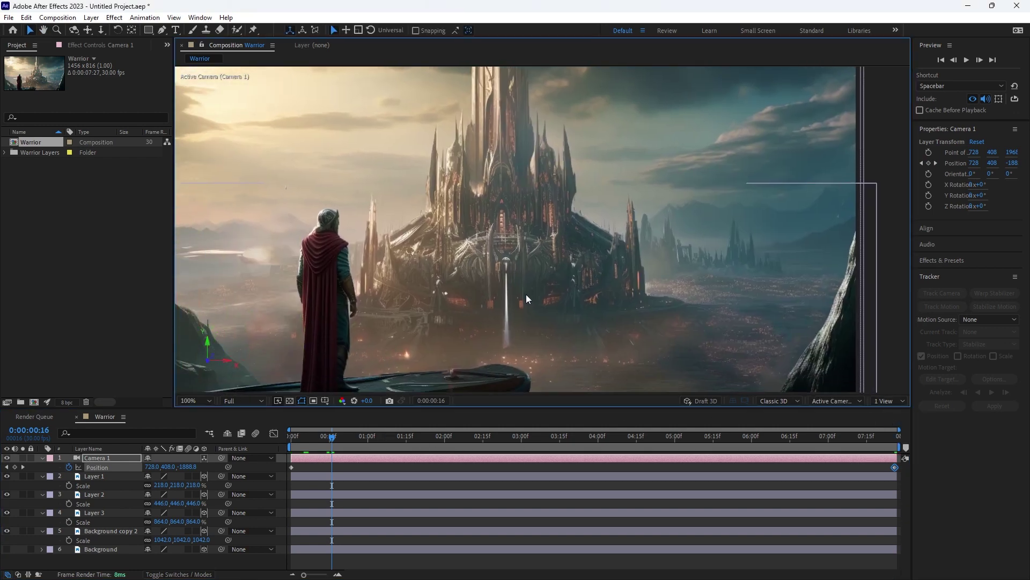
scroll(518, 288, "down", 2)
left_click_drag(332, 438, 891, 443)
left_click_drag(781, 468, 208, 448)
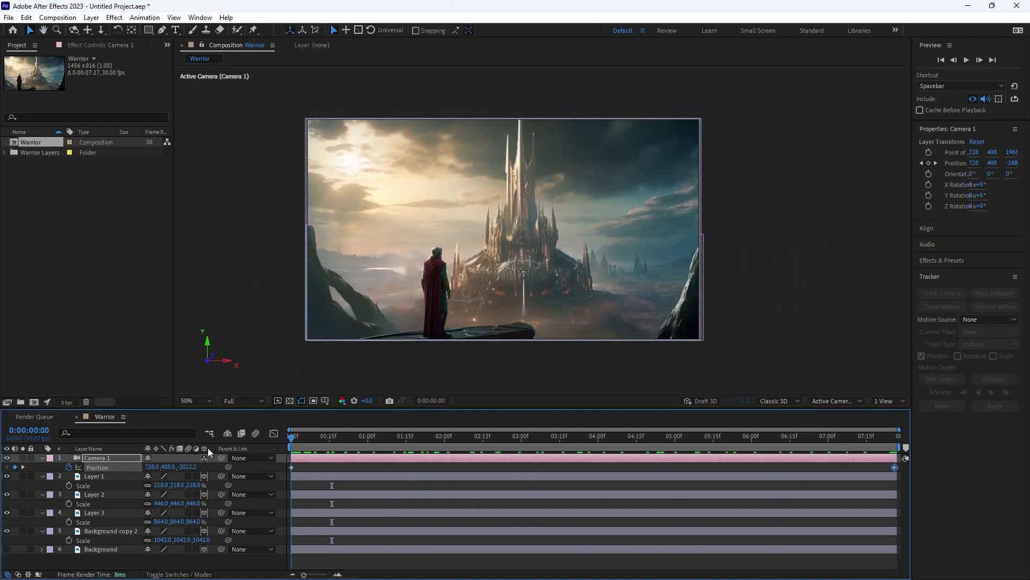
Nudge Layer 2 left and down, X -140 to -158 and Y 1188 to 1259.
left_click(339, 305)
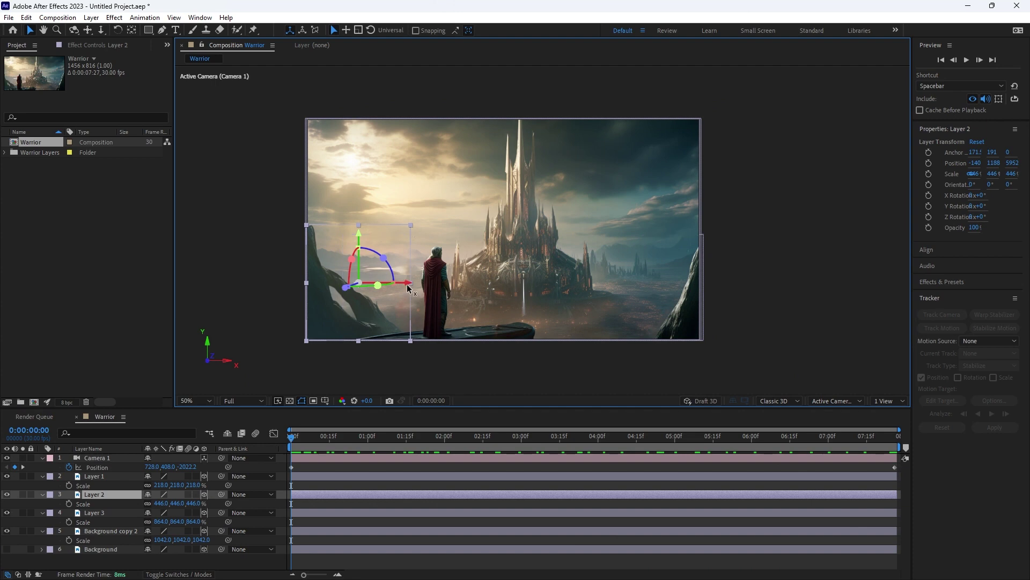
left_click_drag(407, 285, 399, 286)
left_click_drag(351, 252, 351, 258)
left_click_drag(400, 292, 394, 292)
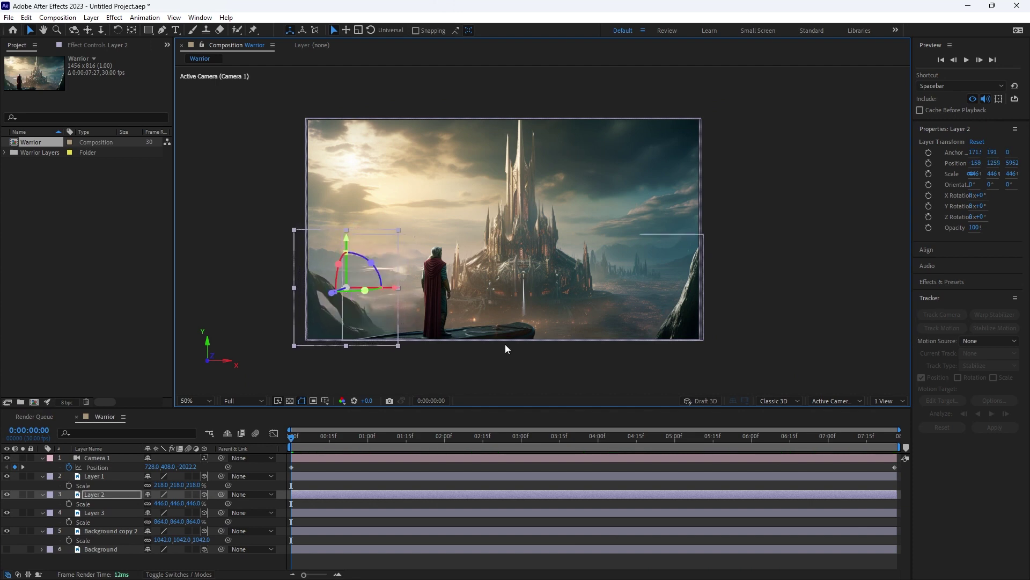
left_click_drag(311, 435, 1002, 459)
left_click_drag(340, 305, 333, 306)
Try a higher Camera 1 Position Y, undo it, and preview the push-in.
left_click(793, 162)
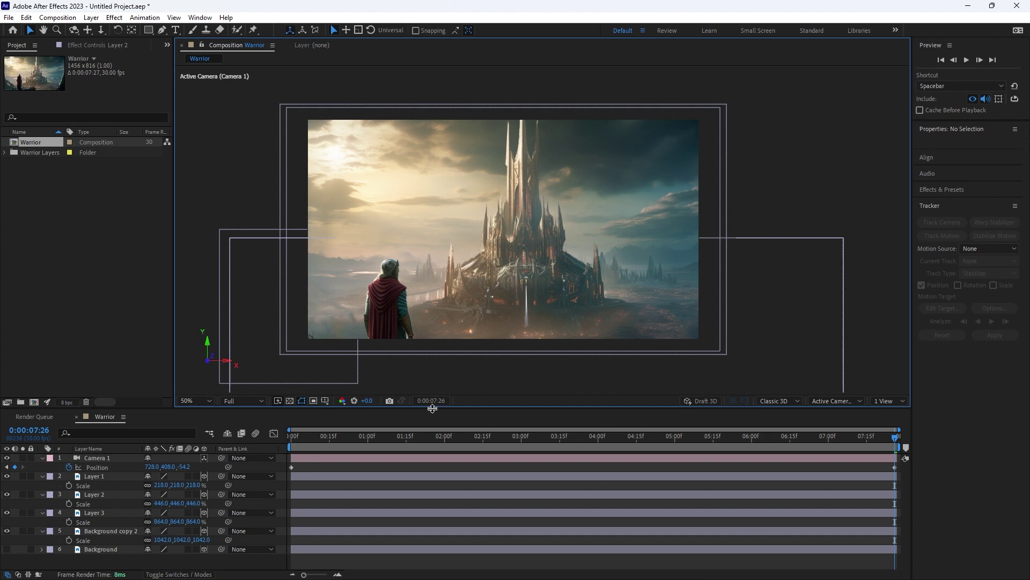
left_click(106, 458)
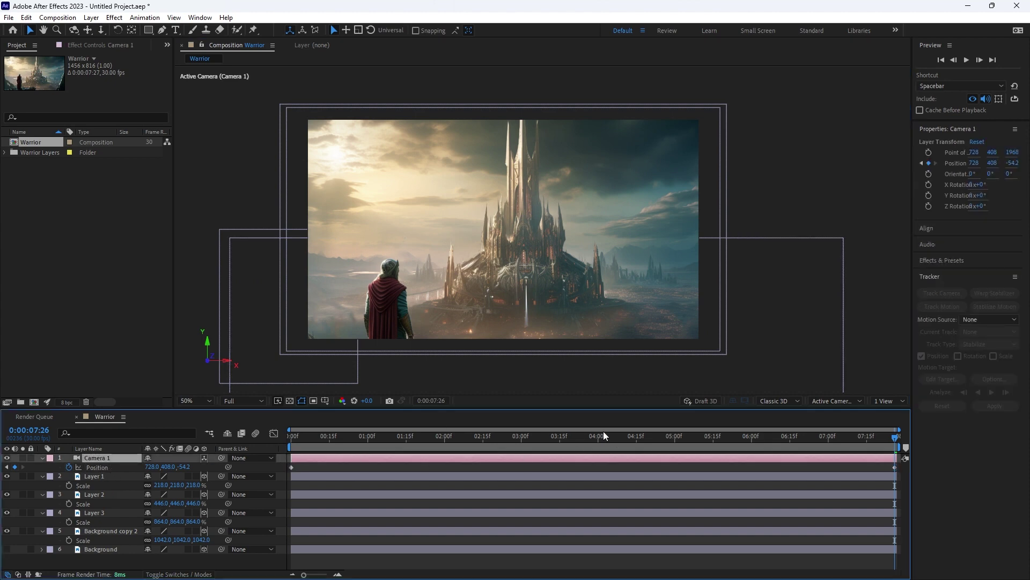
left_click(207, 341)
left_click_drag(167, 467, 173, 466)
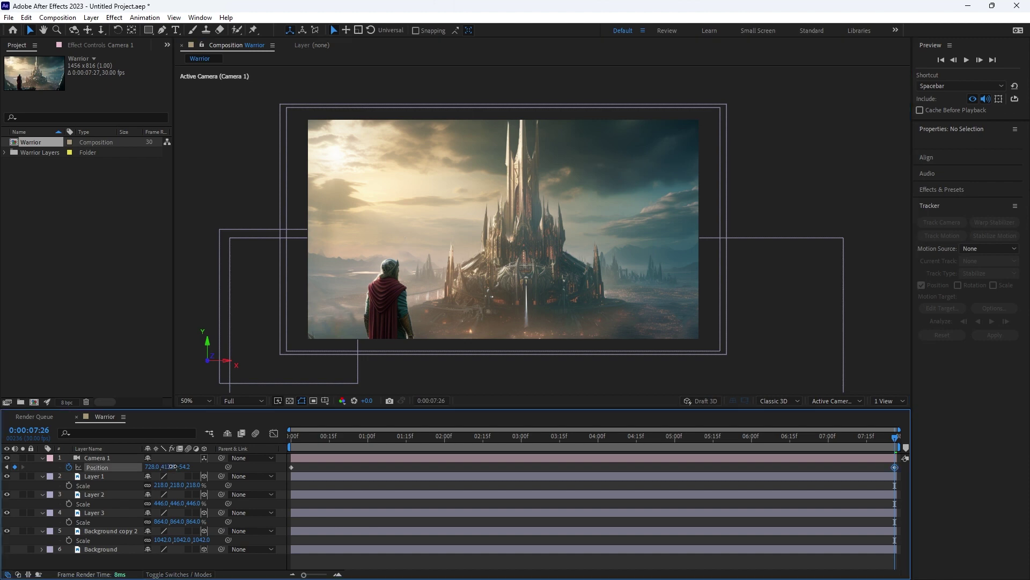
key("ctrl+z")
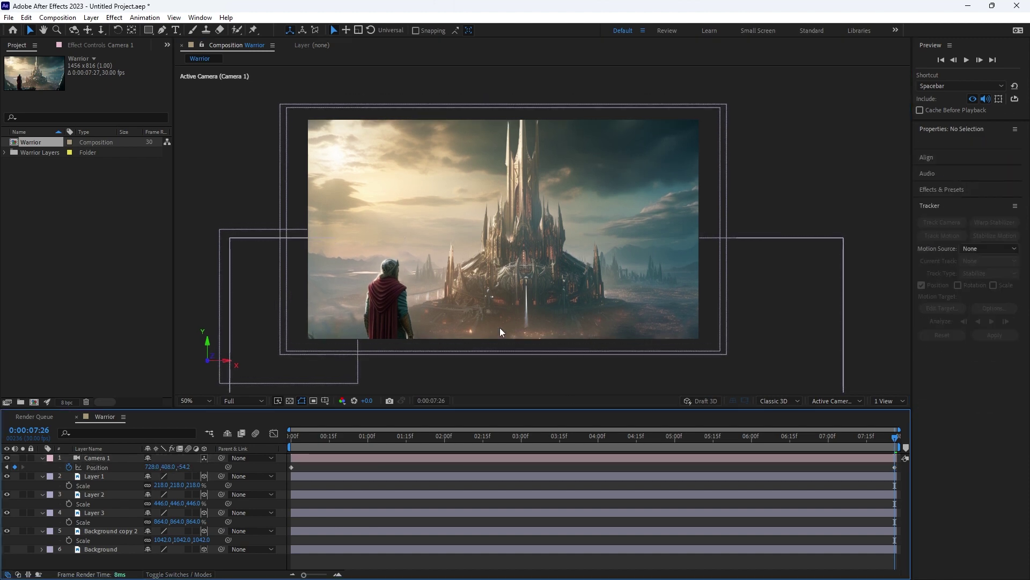
key("space")
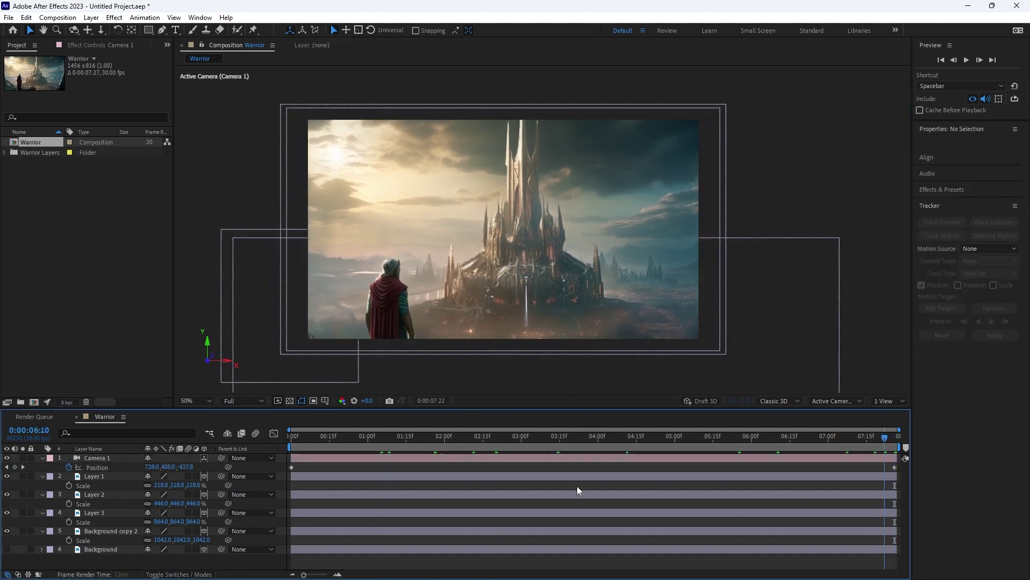
key("space")
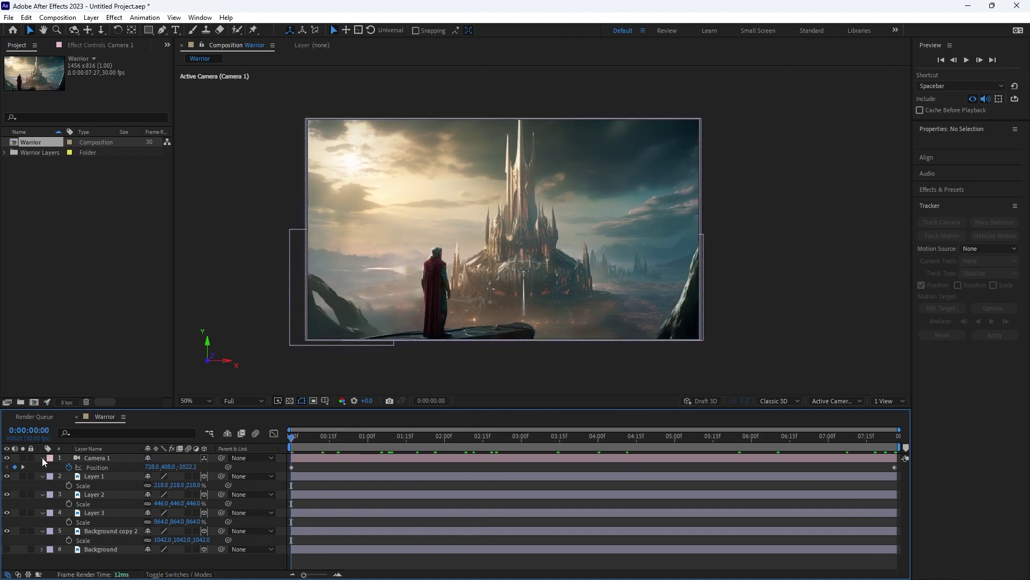
Add a wiggle(1,3) expression to Camera 1's Point of Interest and preview the shake.
left_click(42, 457)
left_click(43, 458)
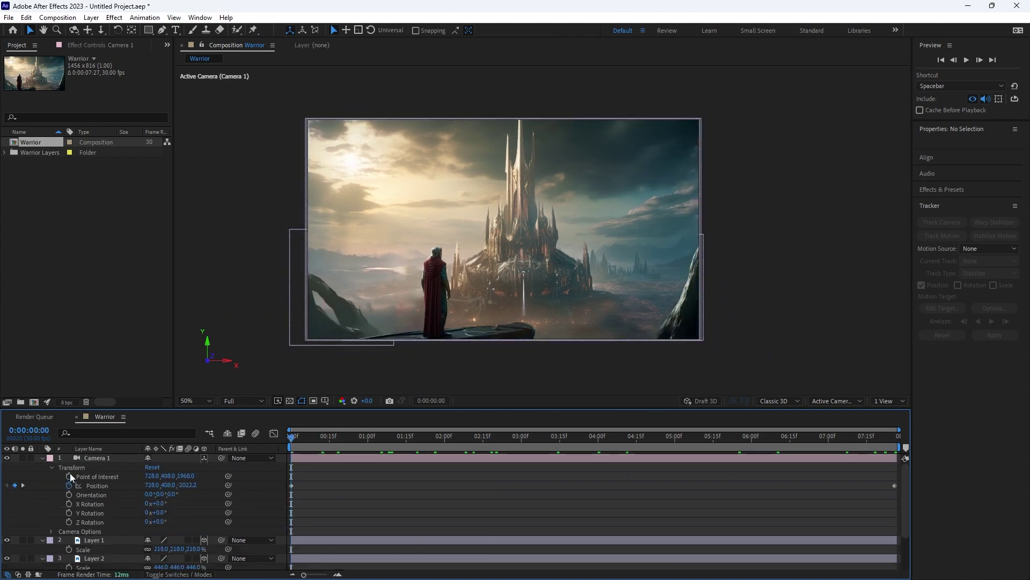
left_click(69, 476, "alt")
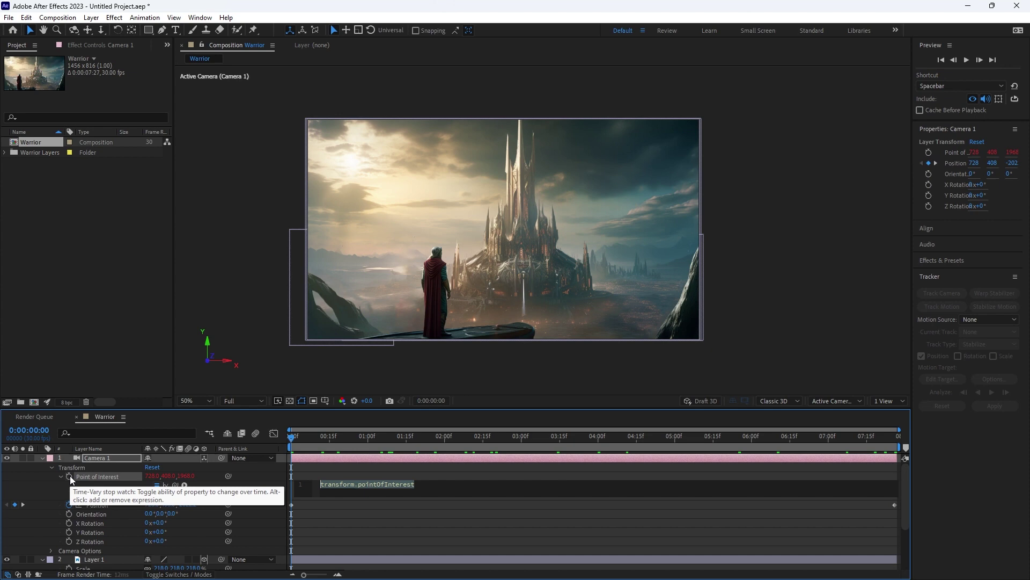
type("wiggle(1,3")
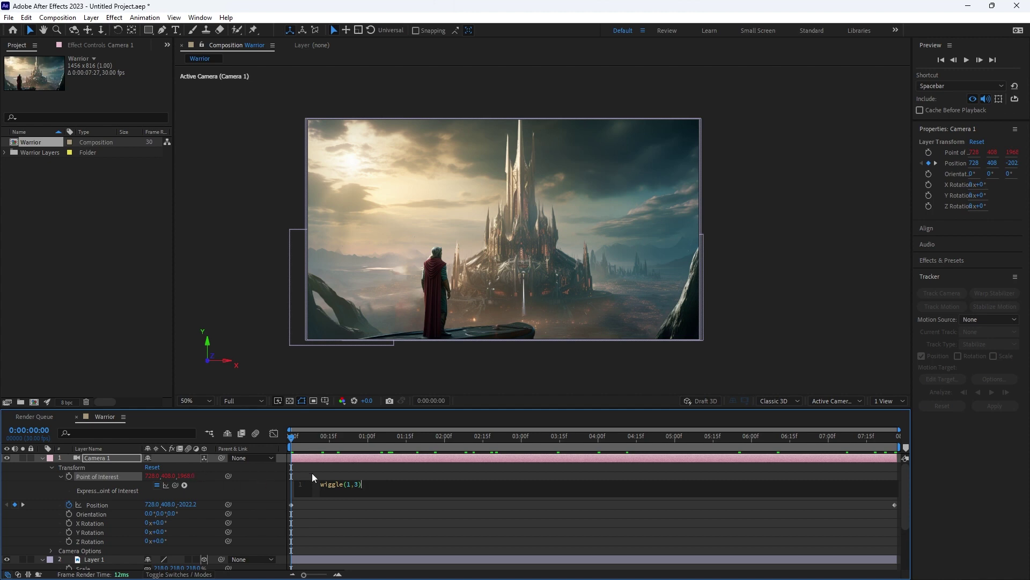
left_click(339, 467)
key("space")
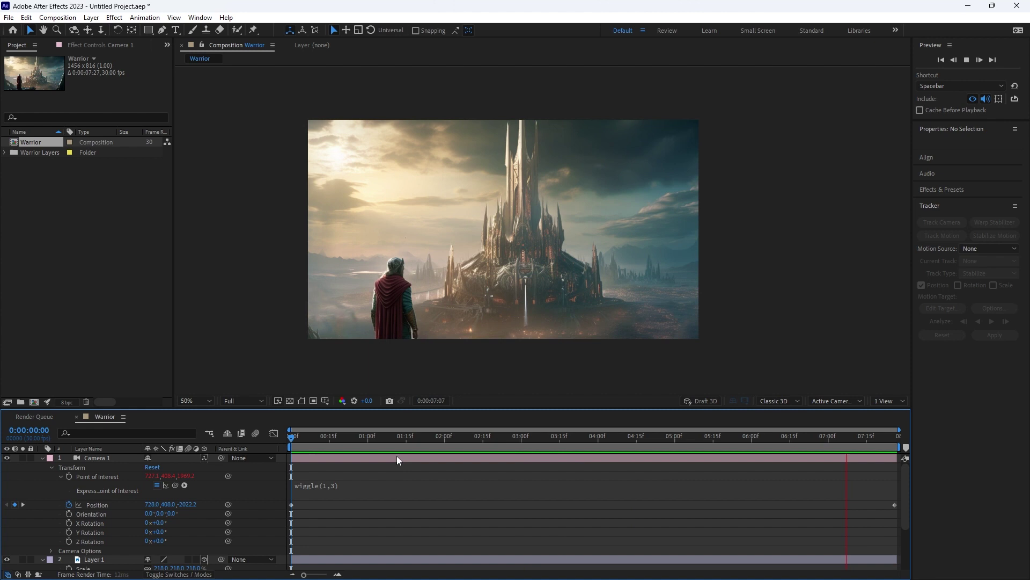
key("space")
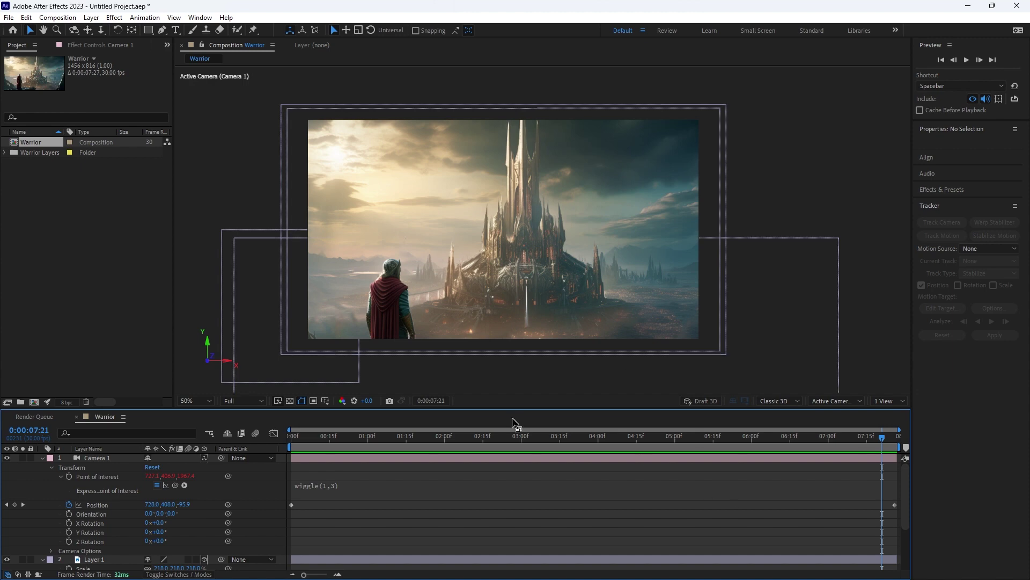
left_click_drag(393, 435, 514, 436)
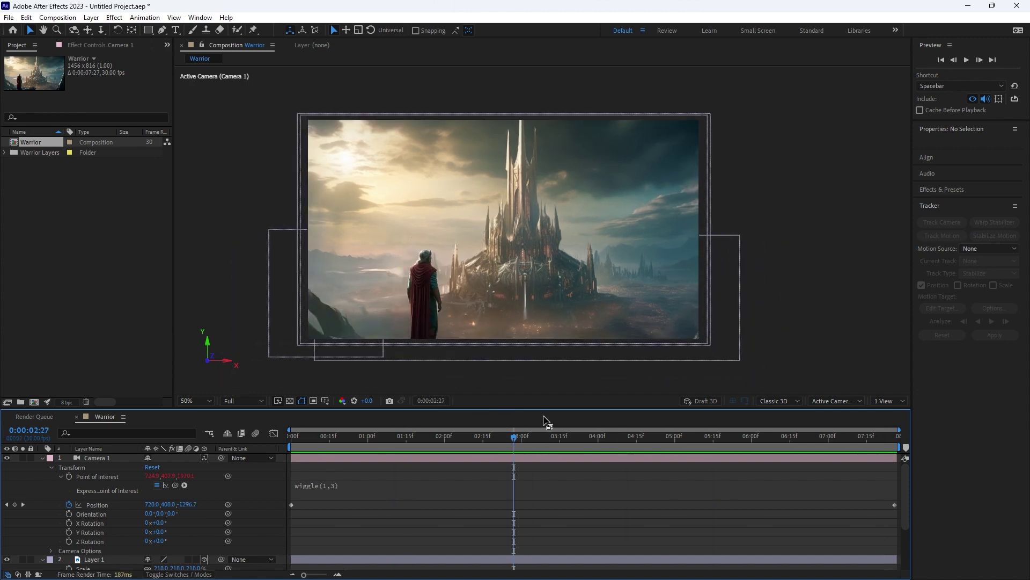